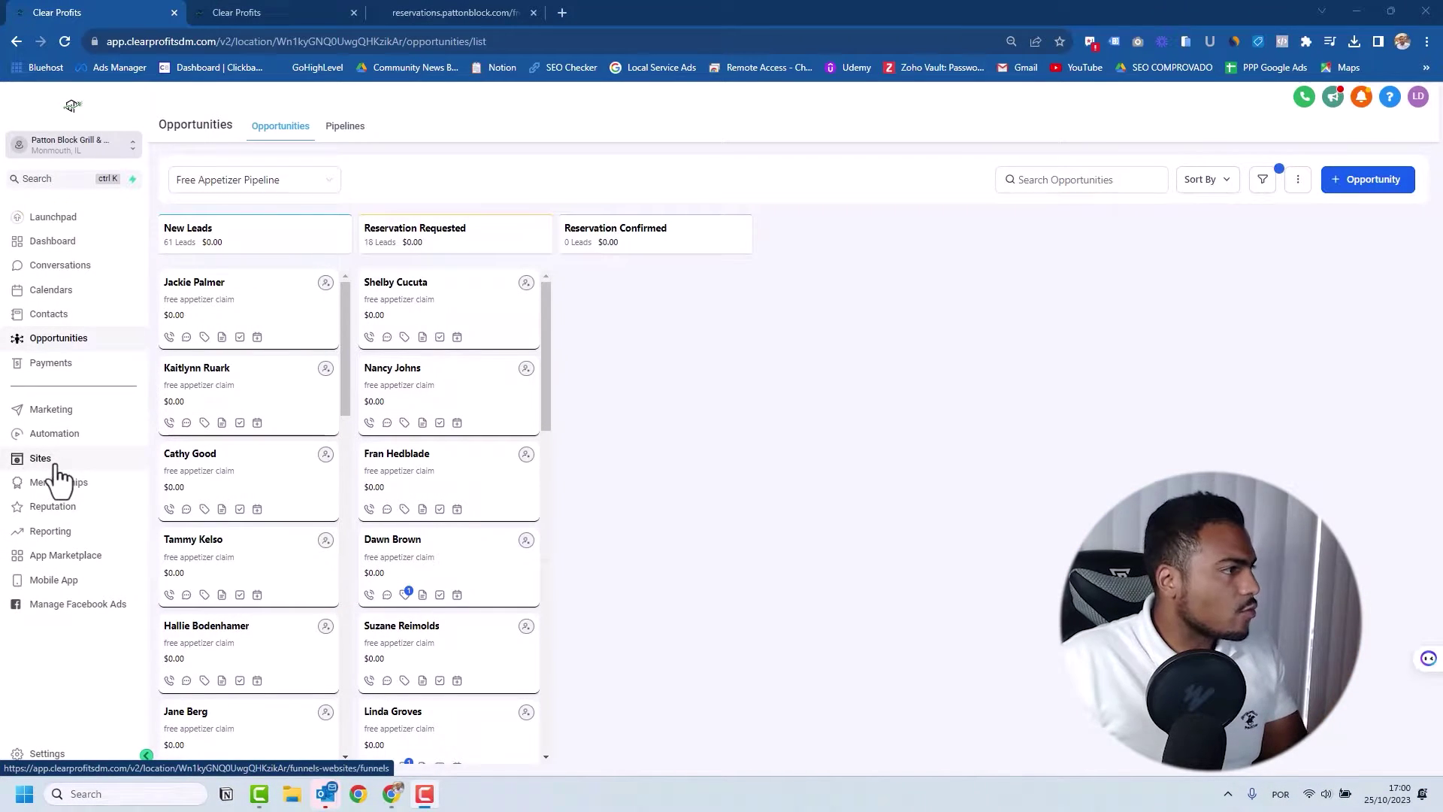
# - Go to Sites to reach the funnels and websites list
pyautogui.click(43, 459)
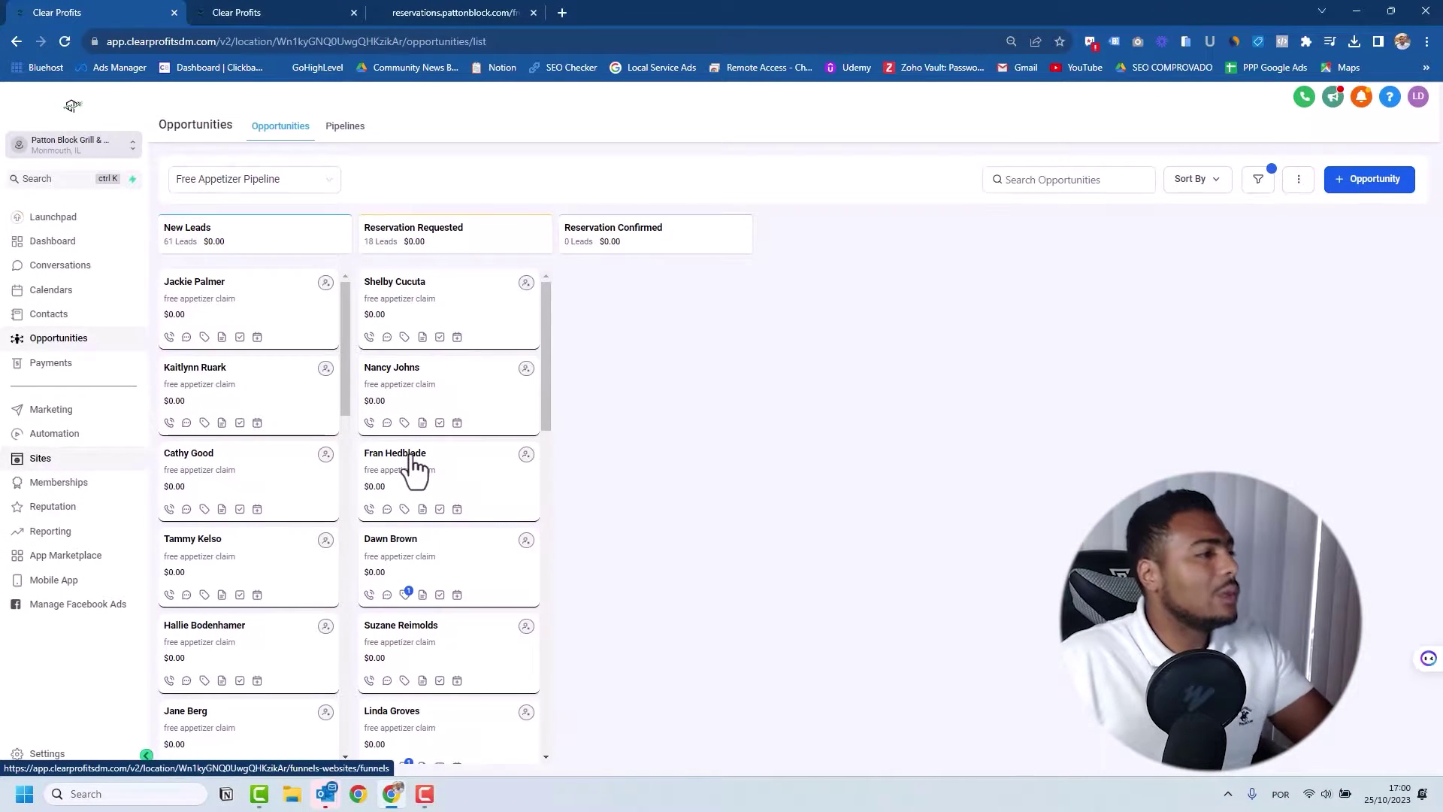
# - Open the Free Appetizer funnel and browse its live landing page
pyautogui.click(409, 328)
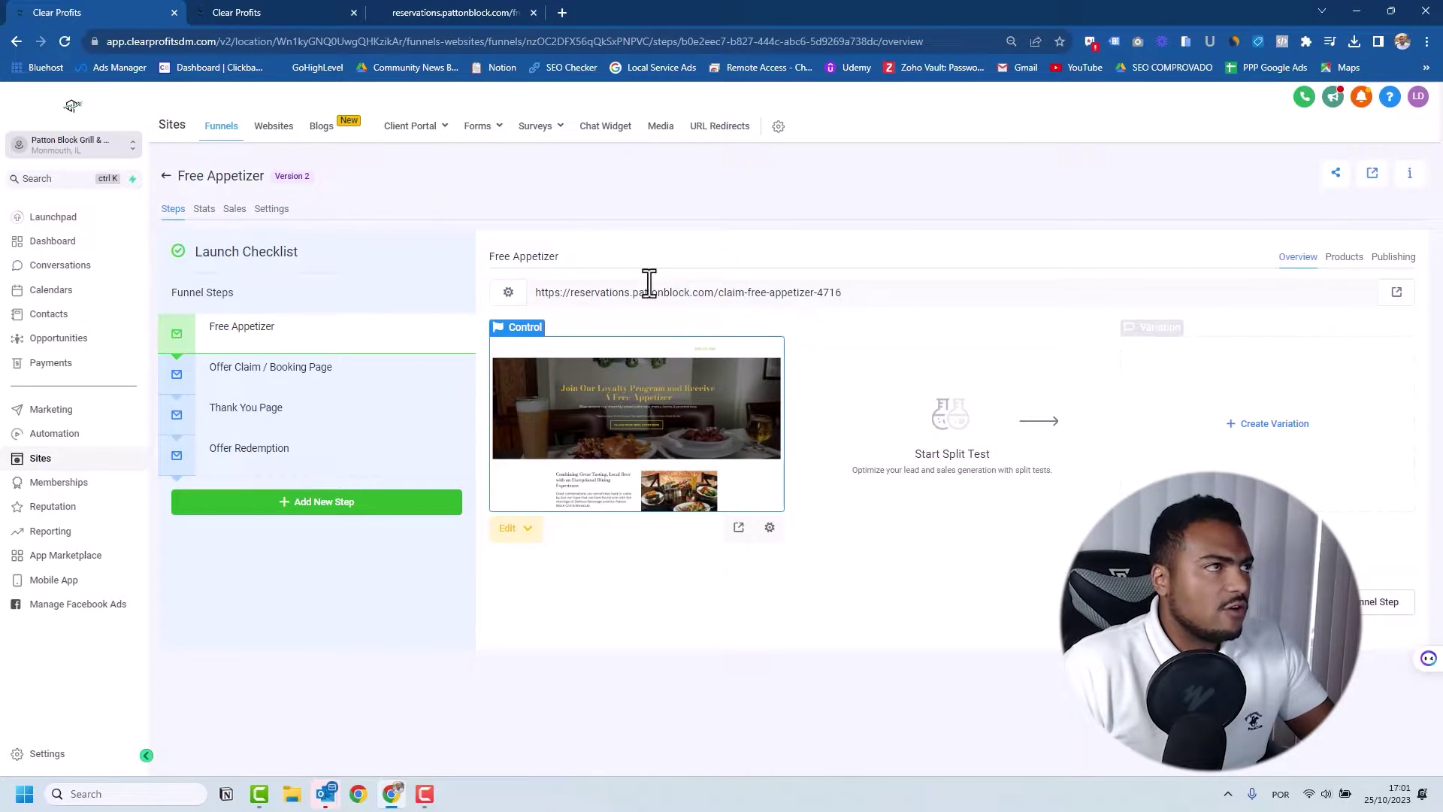
pyautogui.click(421, 13)
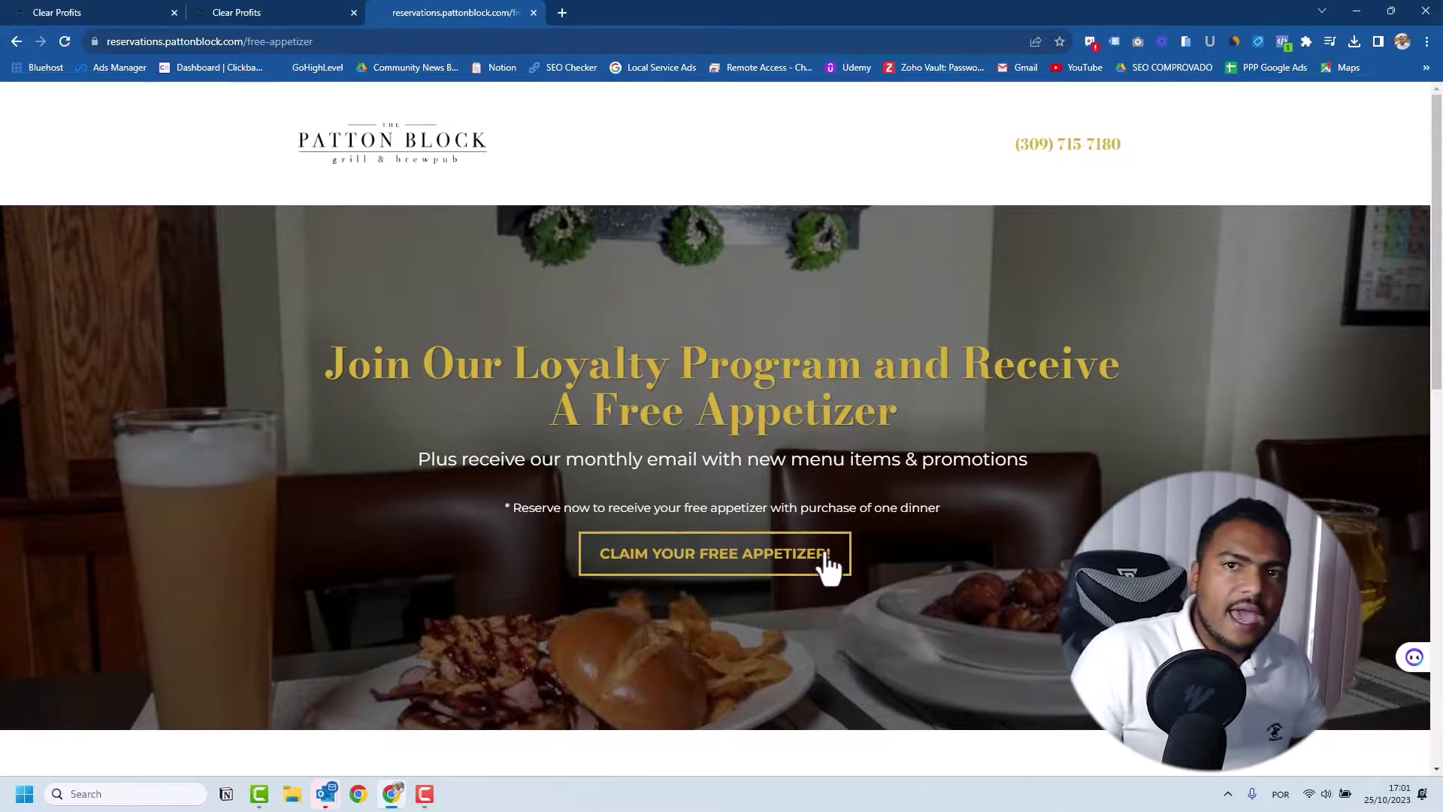
pyautogui.scroll(-2, 797, 434)
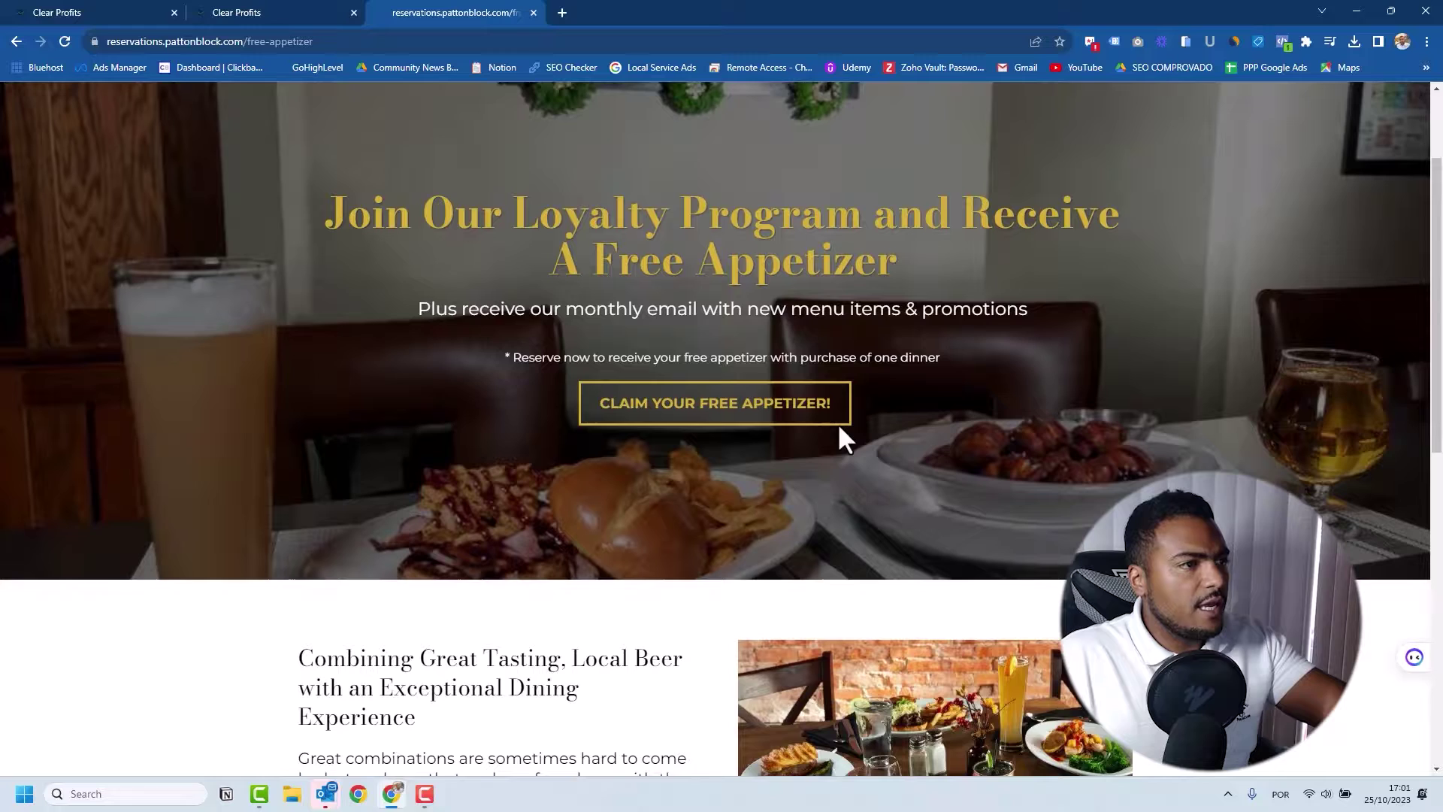
pyautogui.scroll(-1, 842, 439)
pyautogui.scroll(1, 861, 425)
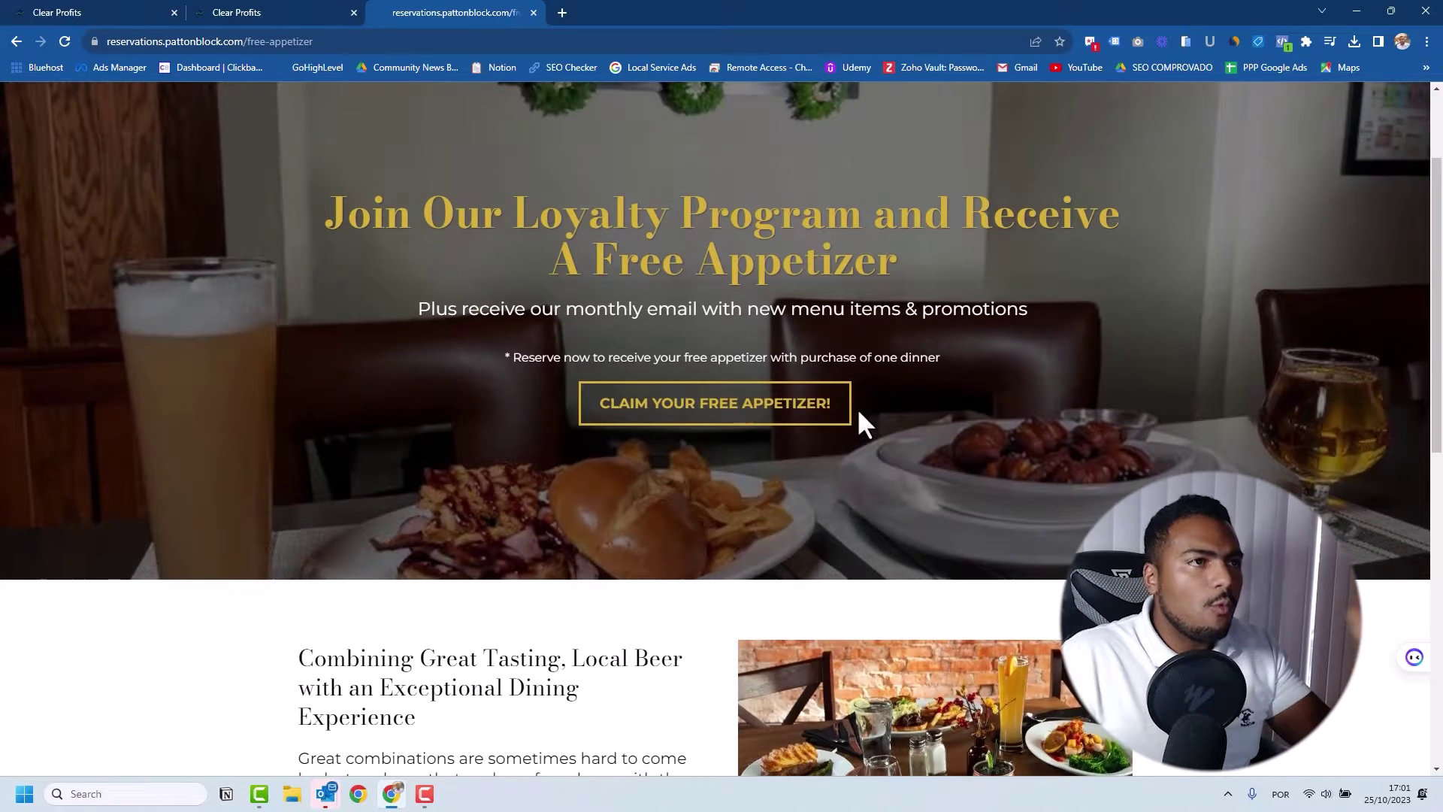
# - Open the Claim Your Free Appetizer form popup, then close it
pyautogui.click(723, 406)
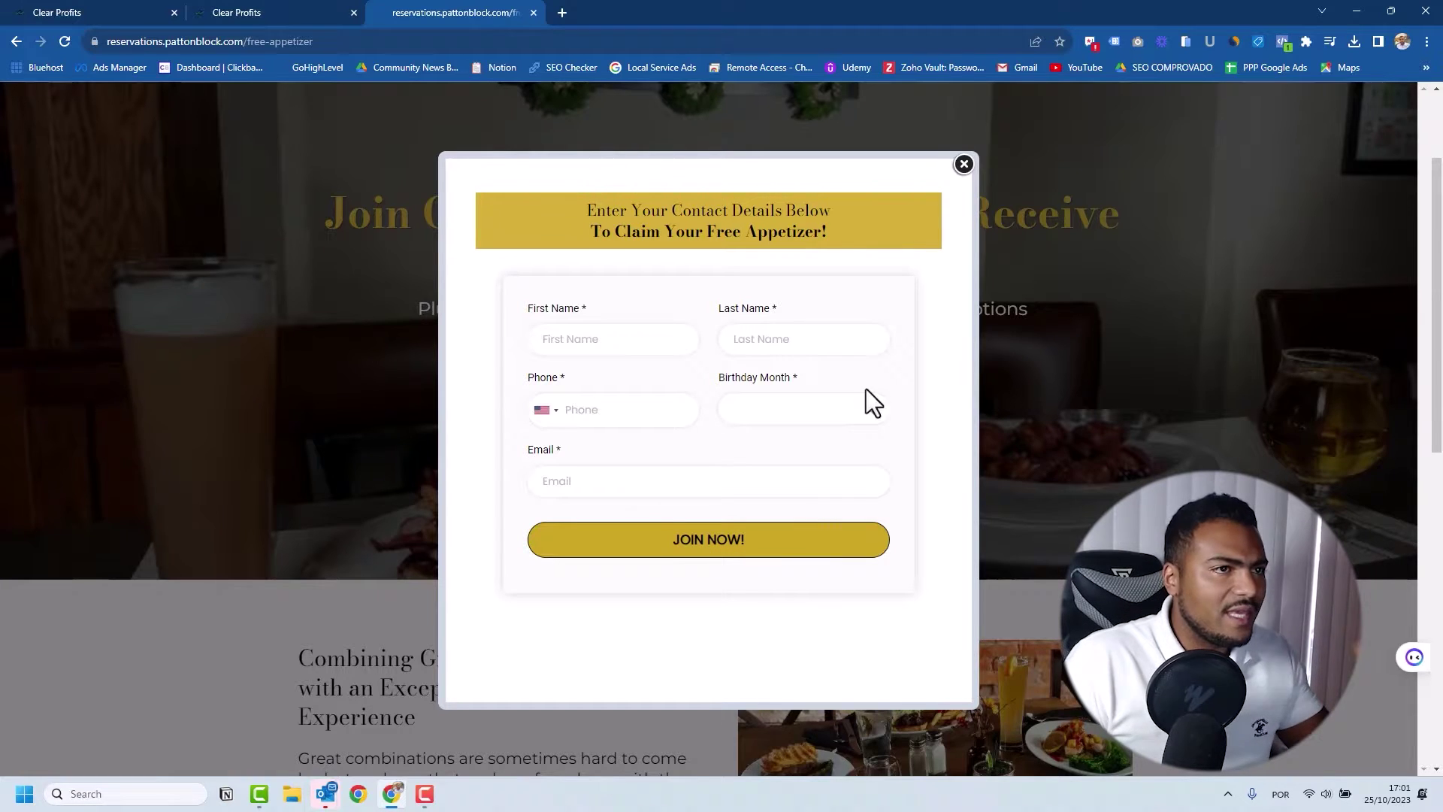
pyautogui.click(965, 165)
pyautogui.click(963, 165)
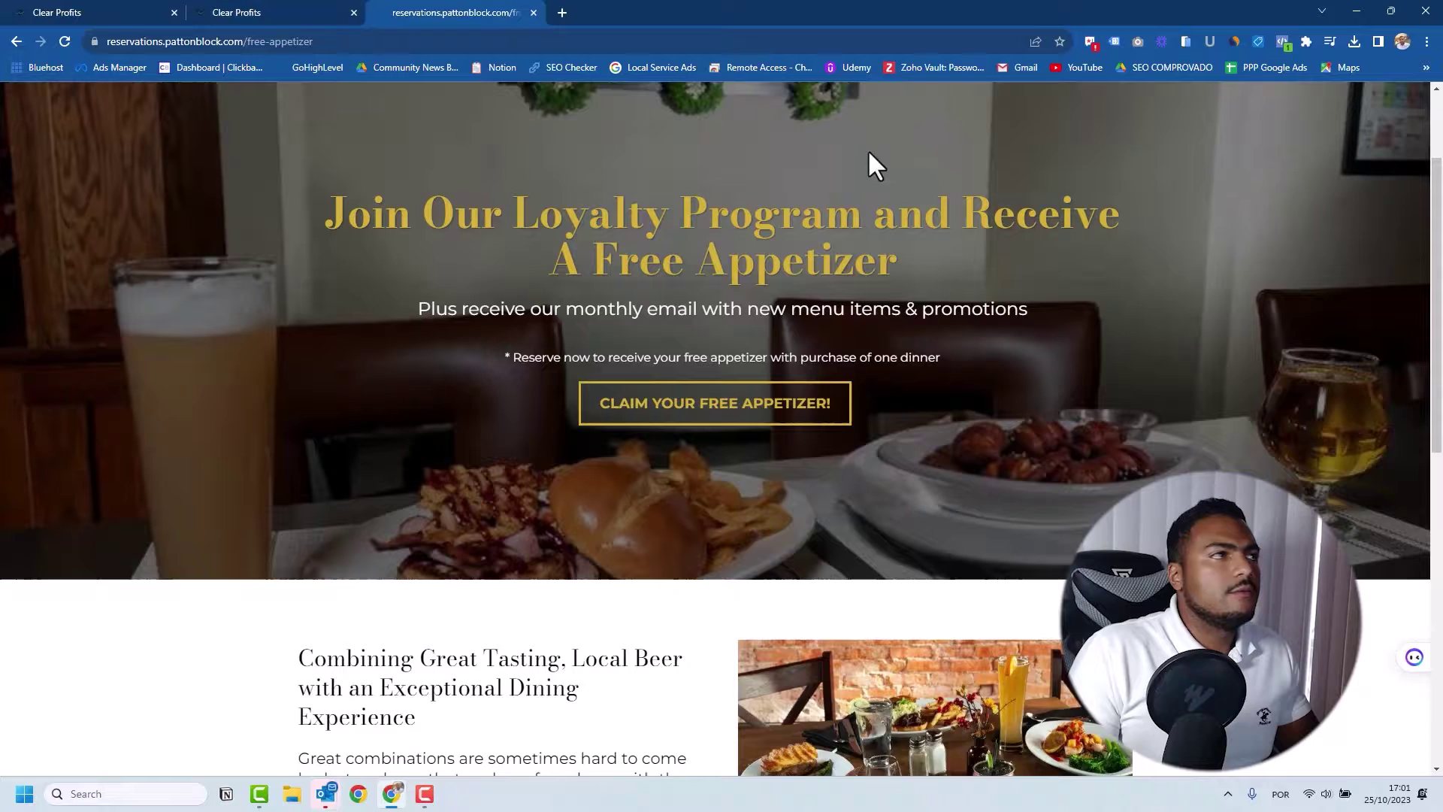
# - Open the Offer Claim / Booking Page live link and pick Tuesday, Oct 31, 2023 at 06:30 PM
pyautogui.click(93, 12)
pyautogui.click(294, 368)
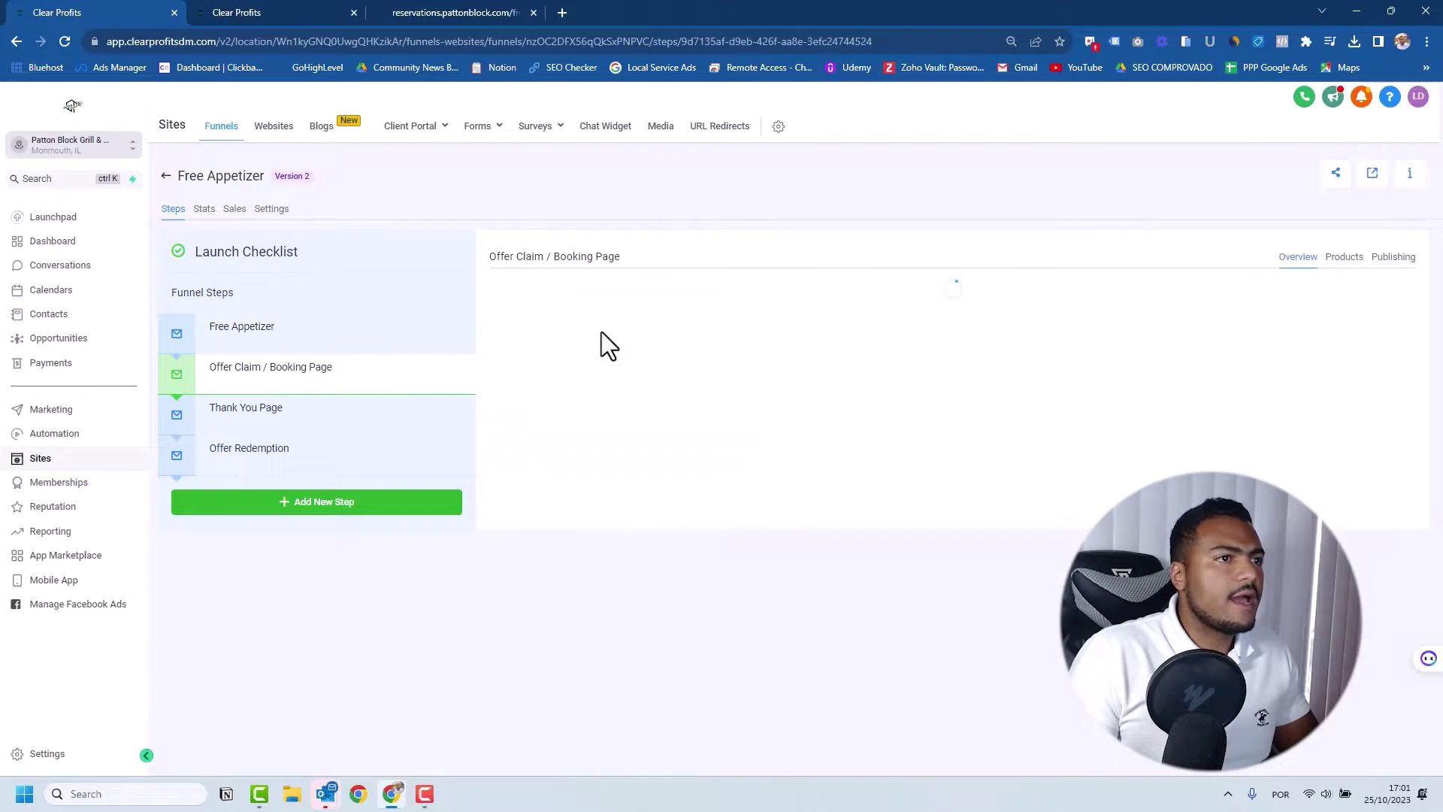
pyautogui.click(1402, 294)
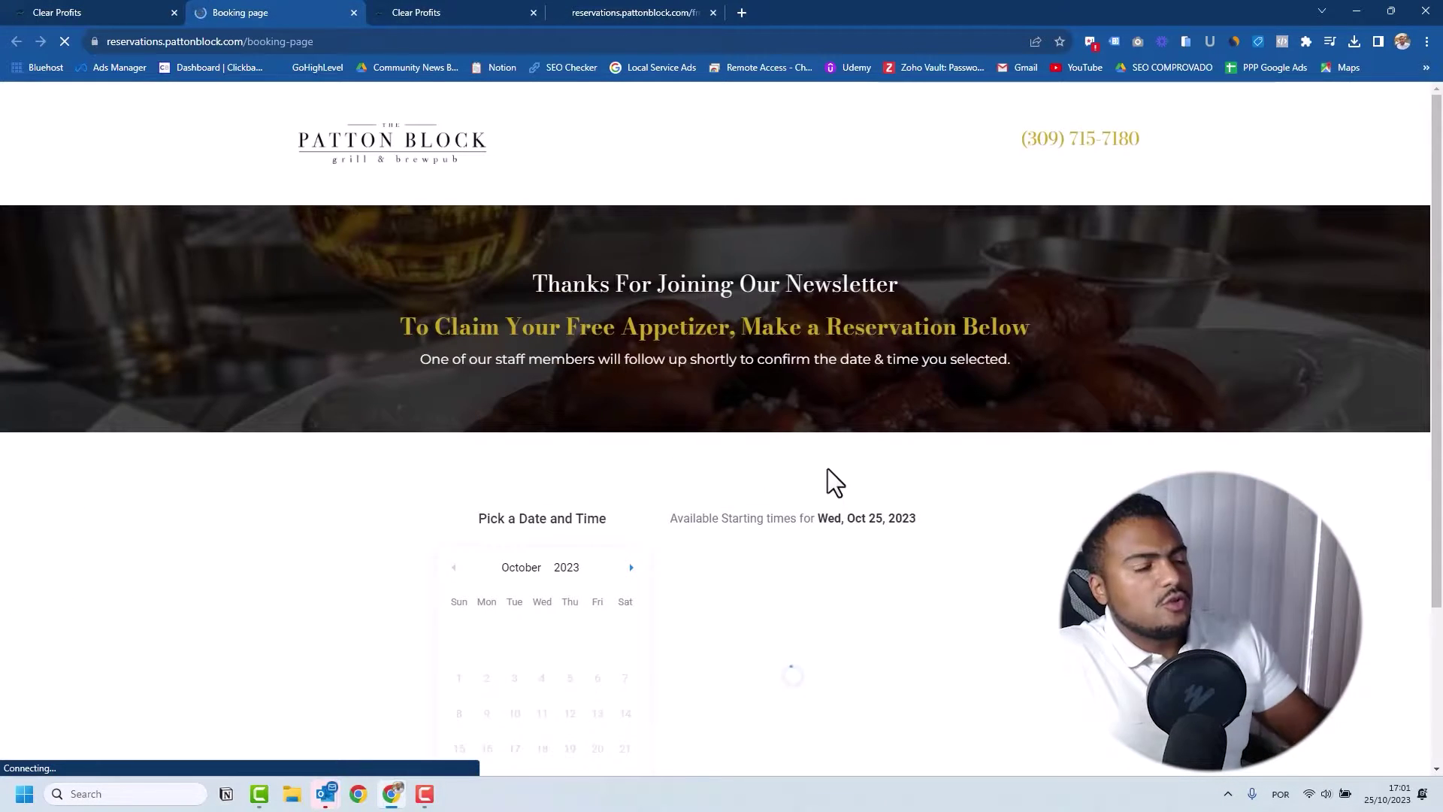
pyautogui.scroll(-3, 939, 459)
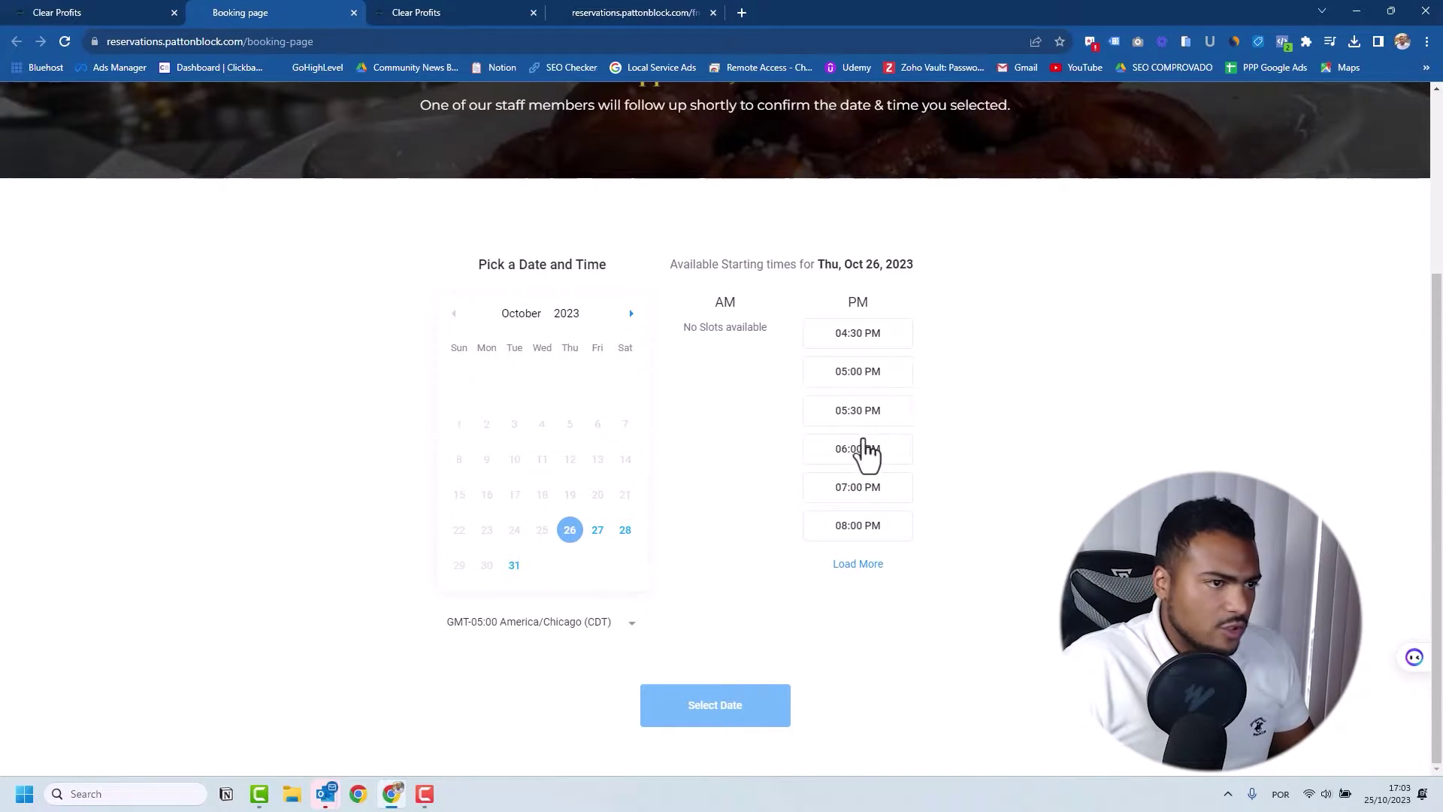
pyautogui.click(516, 569)
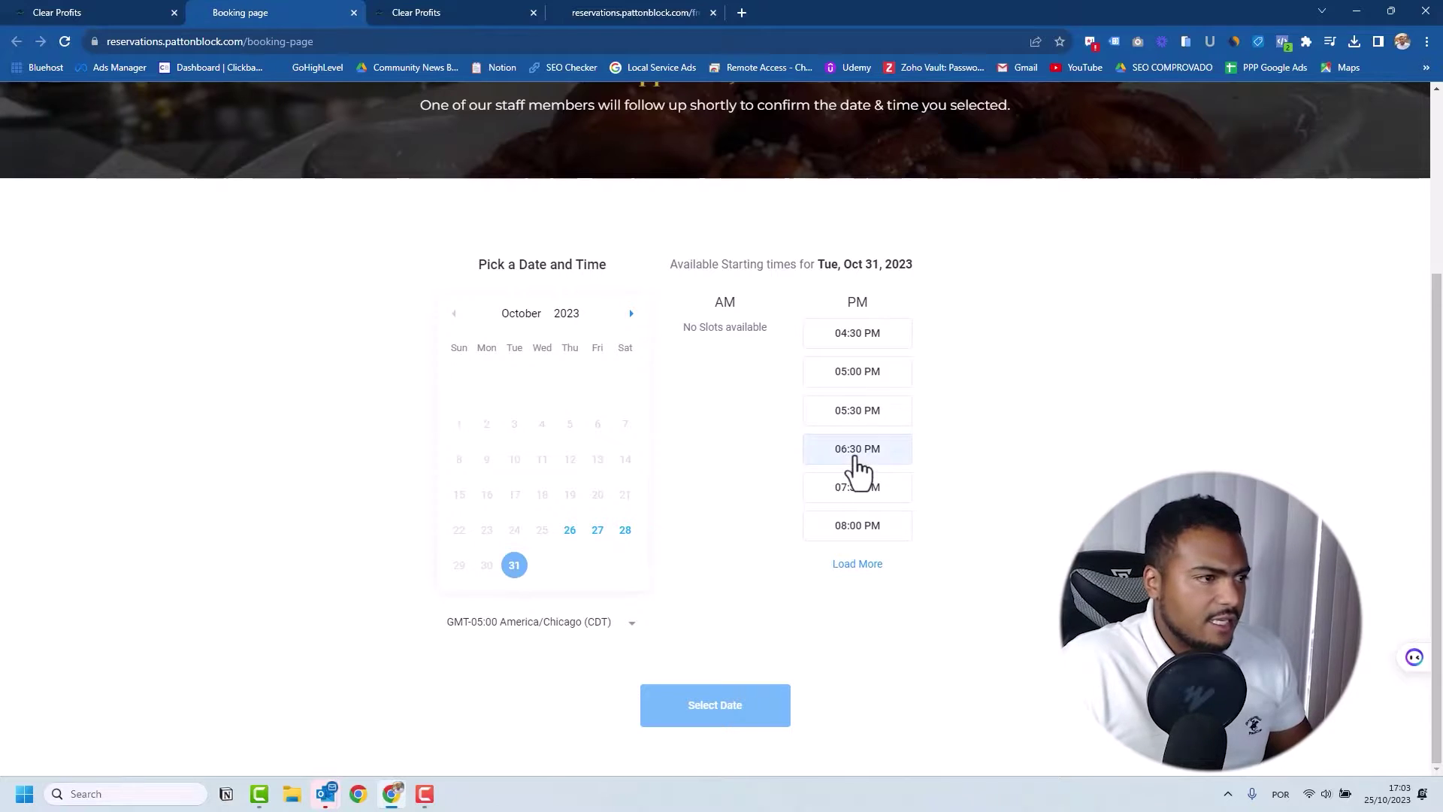
pyautogui.click(856, 460)
# - Confirm the chosen slot, set the party size to 2, and tick 'No, this is my first time'
pyautogui.click(708, 710)
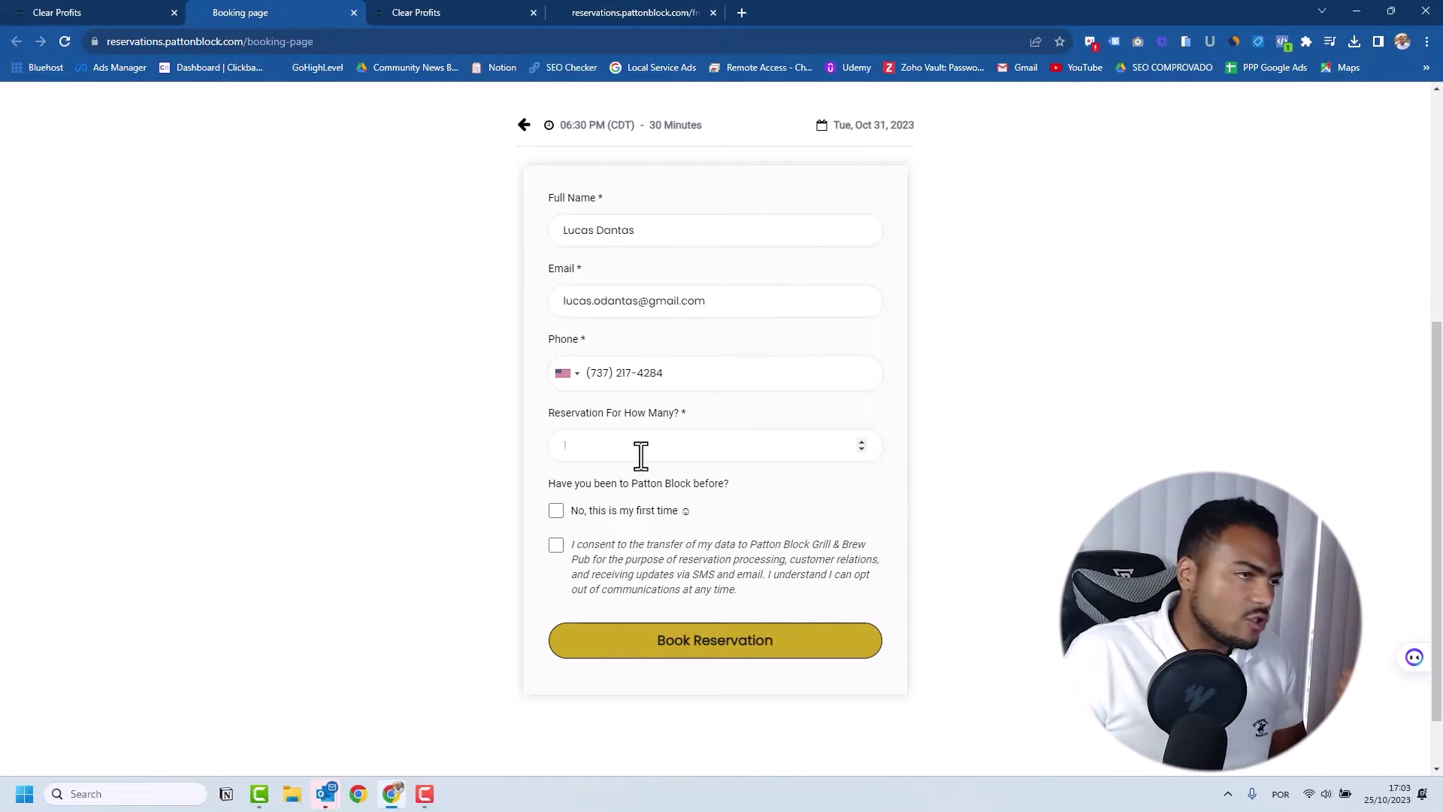
pyautogui.click(862, 442)
pyautogui.click(861, 442)
pyautogui.click(861, 442)
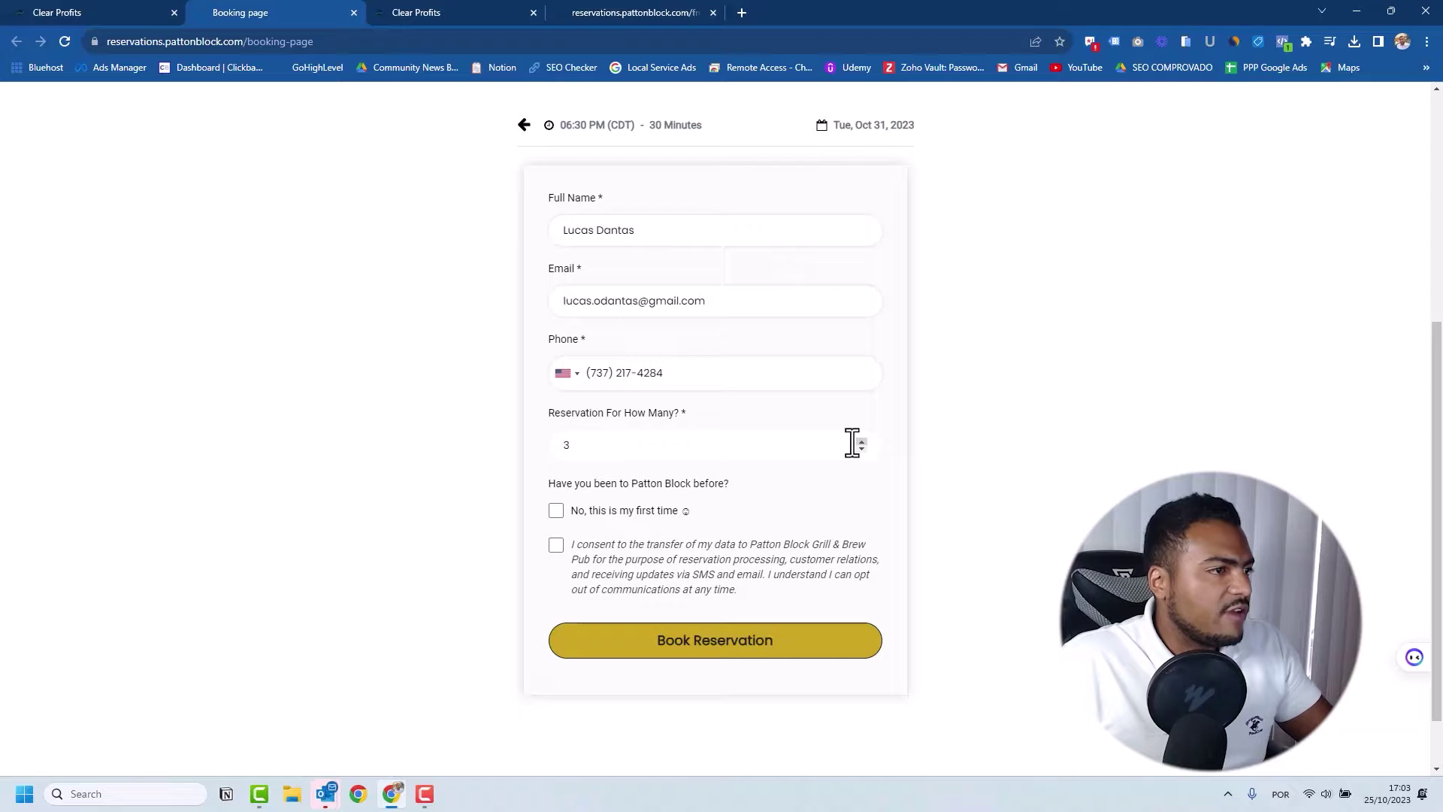
pyautogui.scroll(-2, 640, 432)
pyautogui.scroll(2, 774, 410)
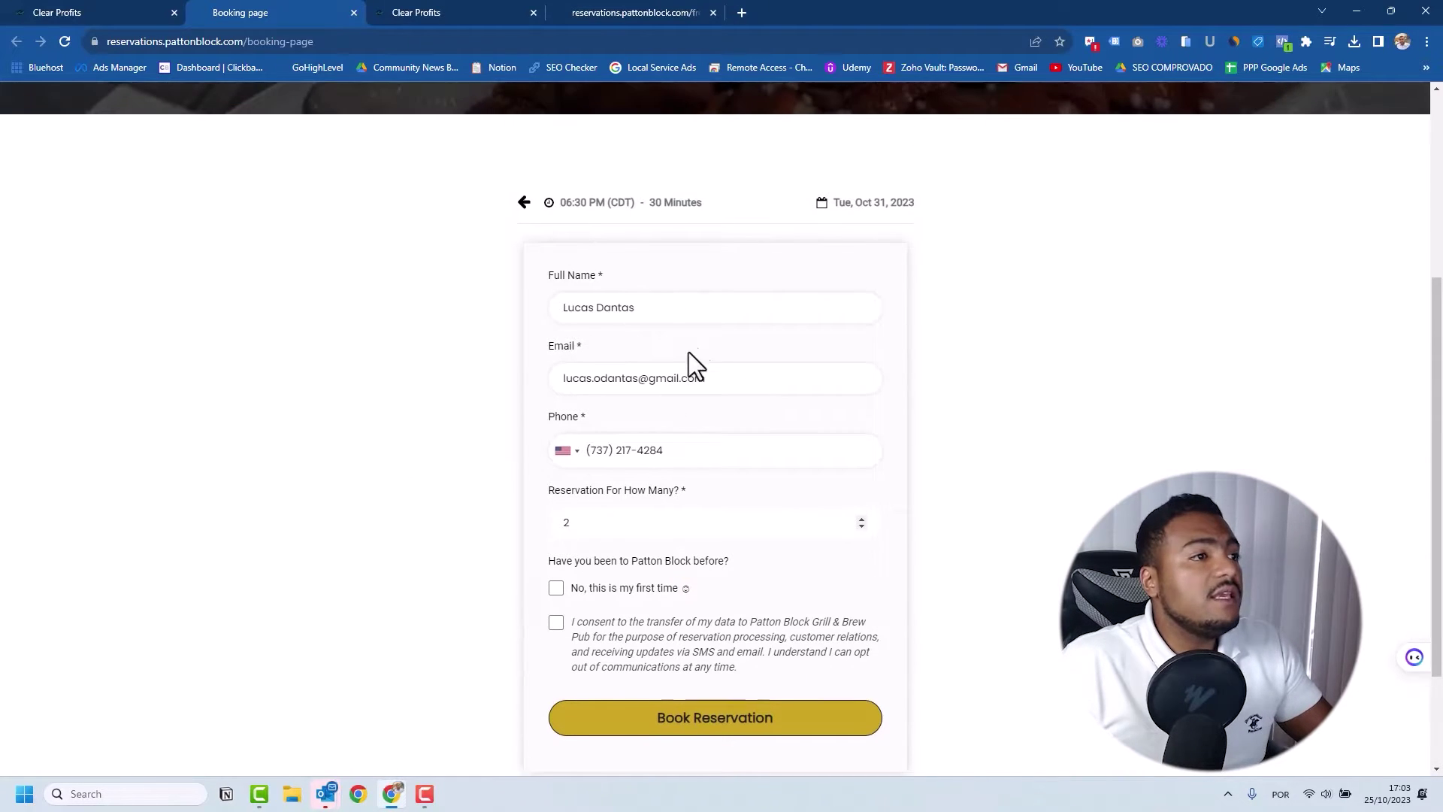
pyautogui.scroll(-1, 665, 336)
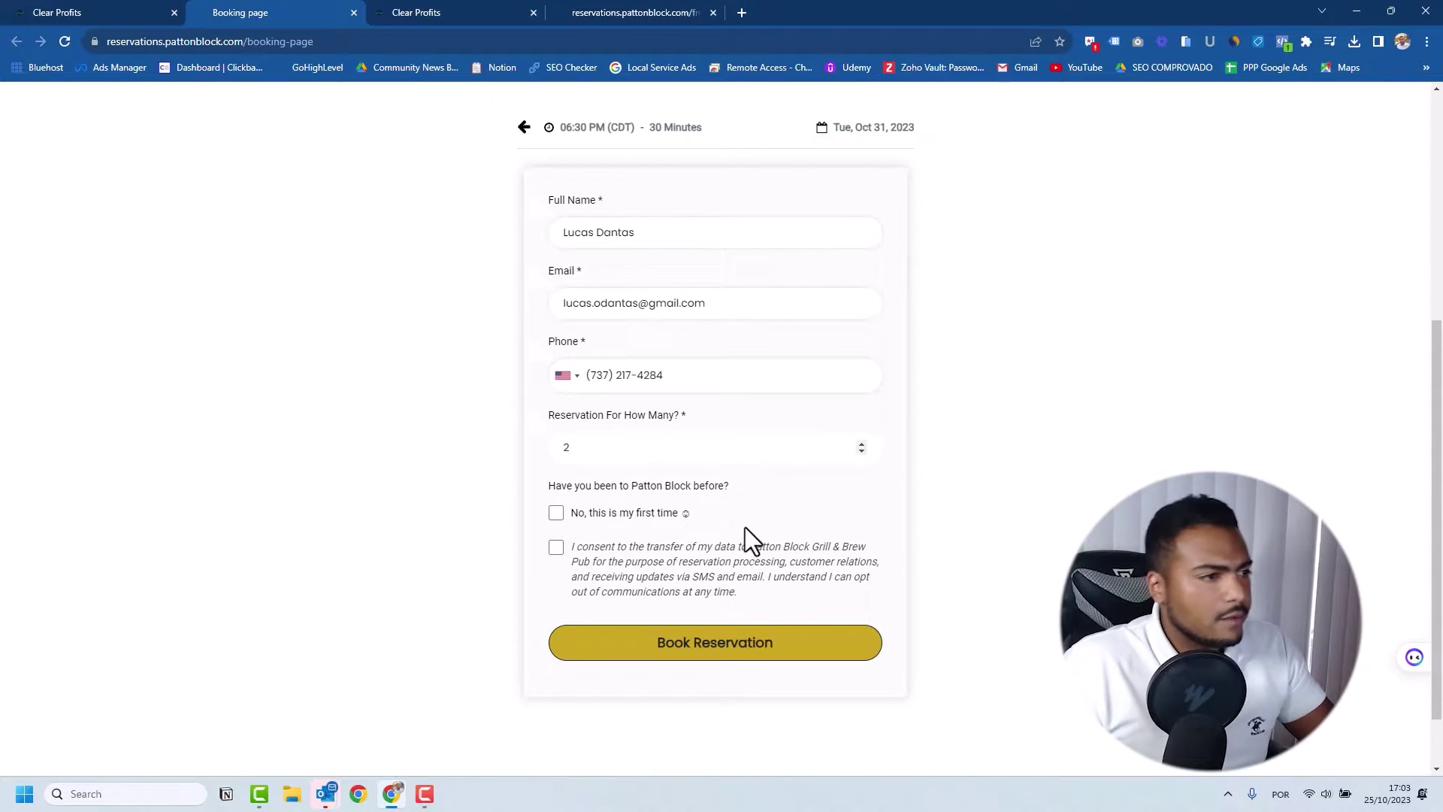
pyautogui.click(558, 513)
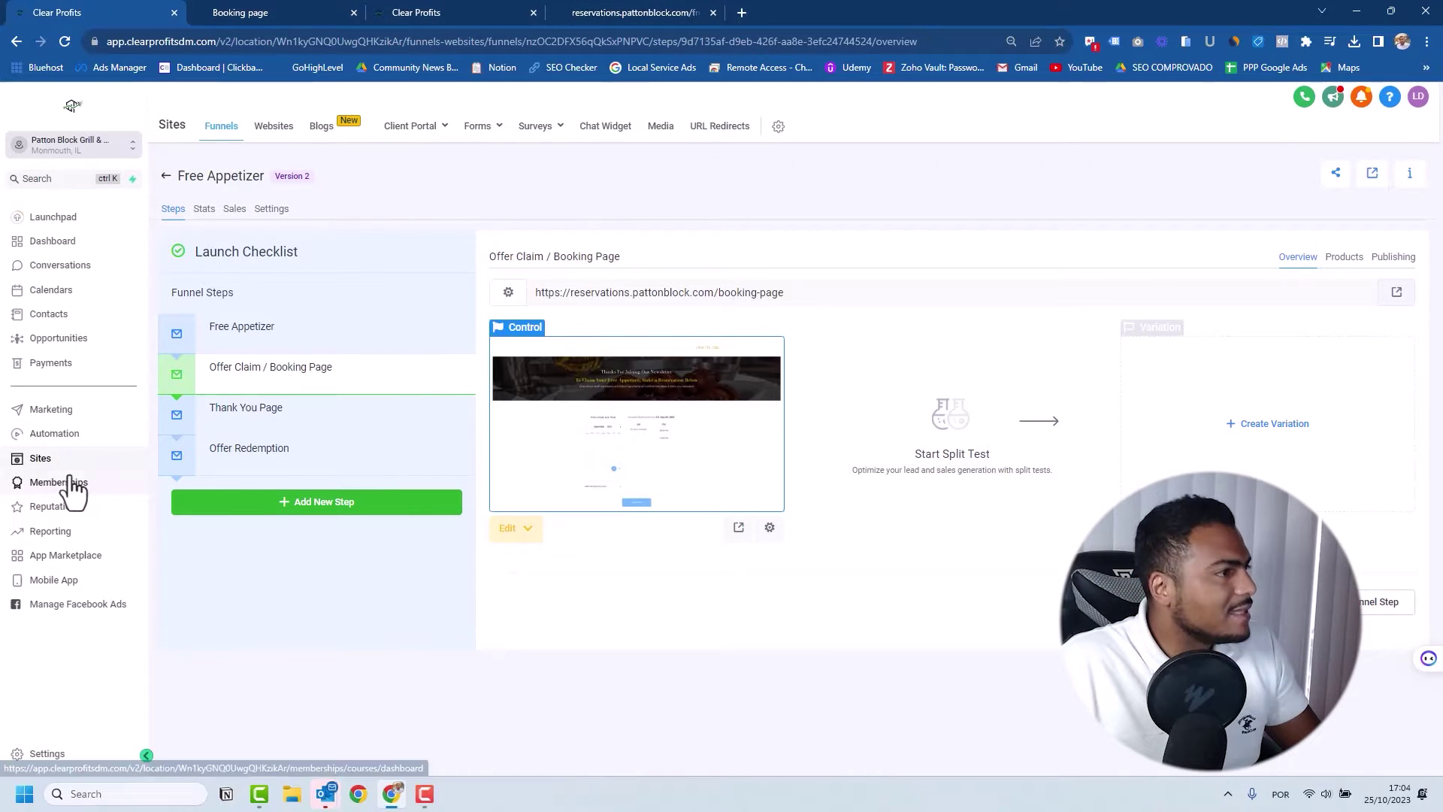
# - Look at the Thank You Page step, then the Offer Redemption step
pyautogui.click(296, 422)
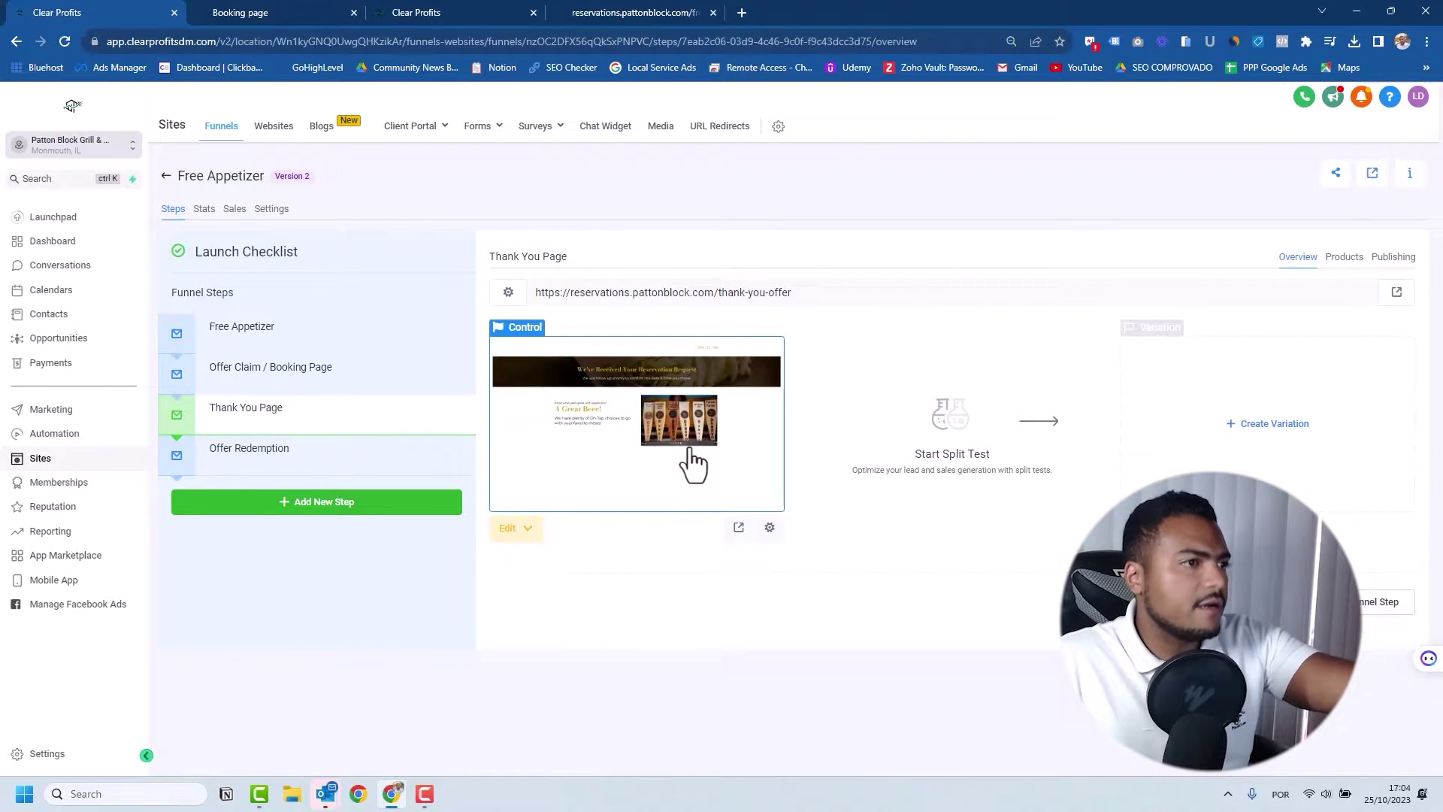
pyautogui.click(289, 460)
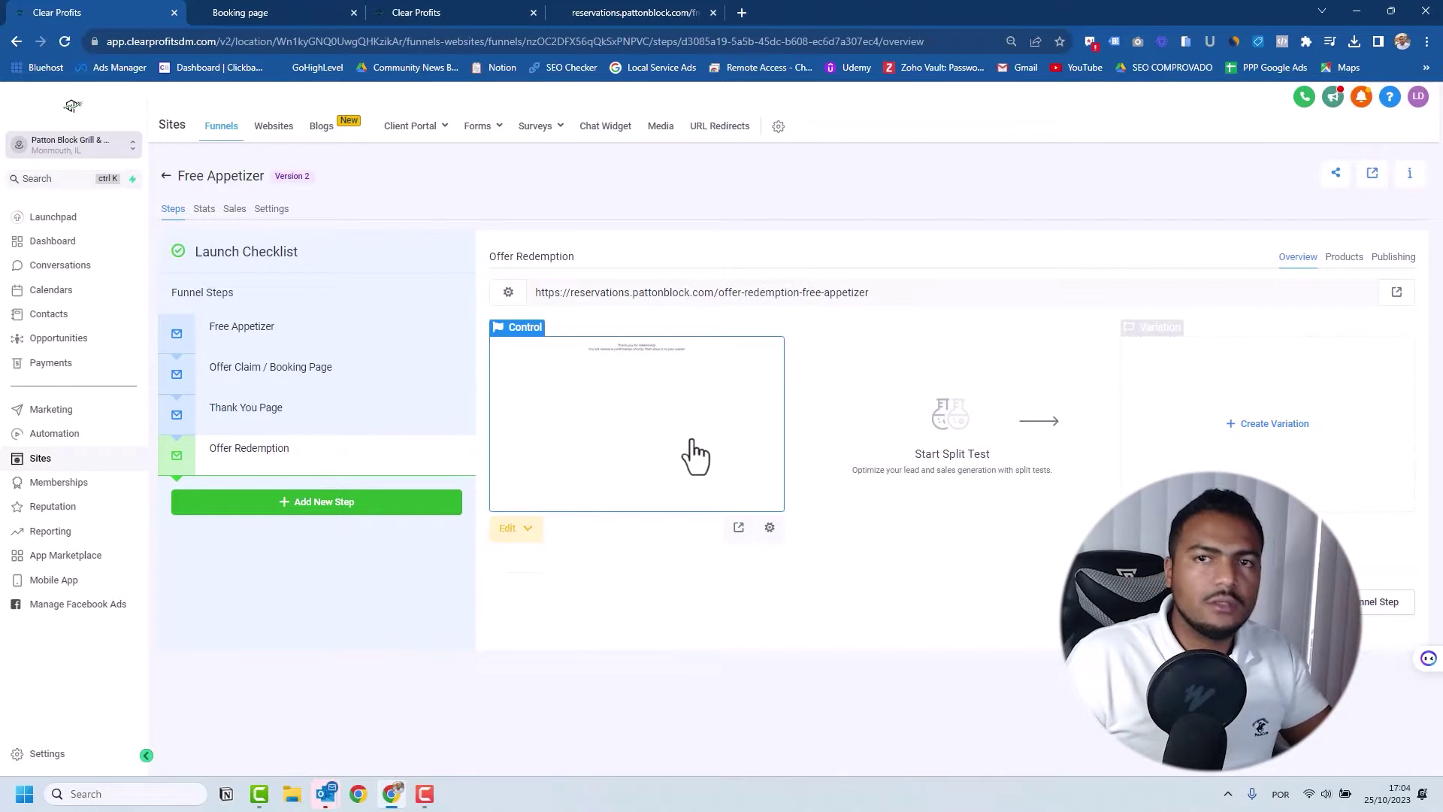
# - Open Claim Nurture from the [WORKFLOW] Free Appetizer folder and scroll down to Email 1
pyautogui.click(55, 440)
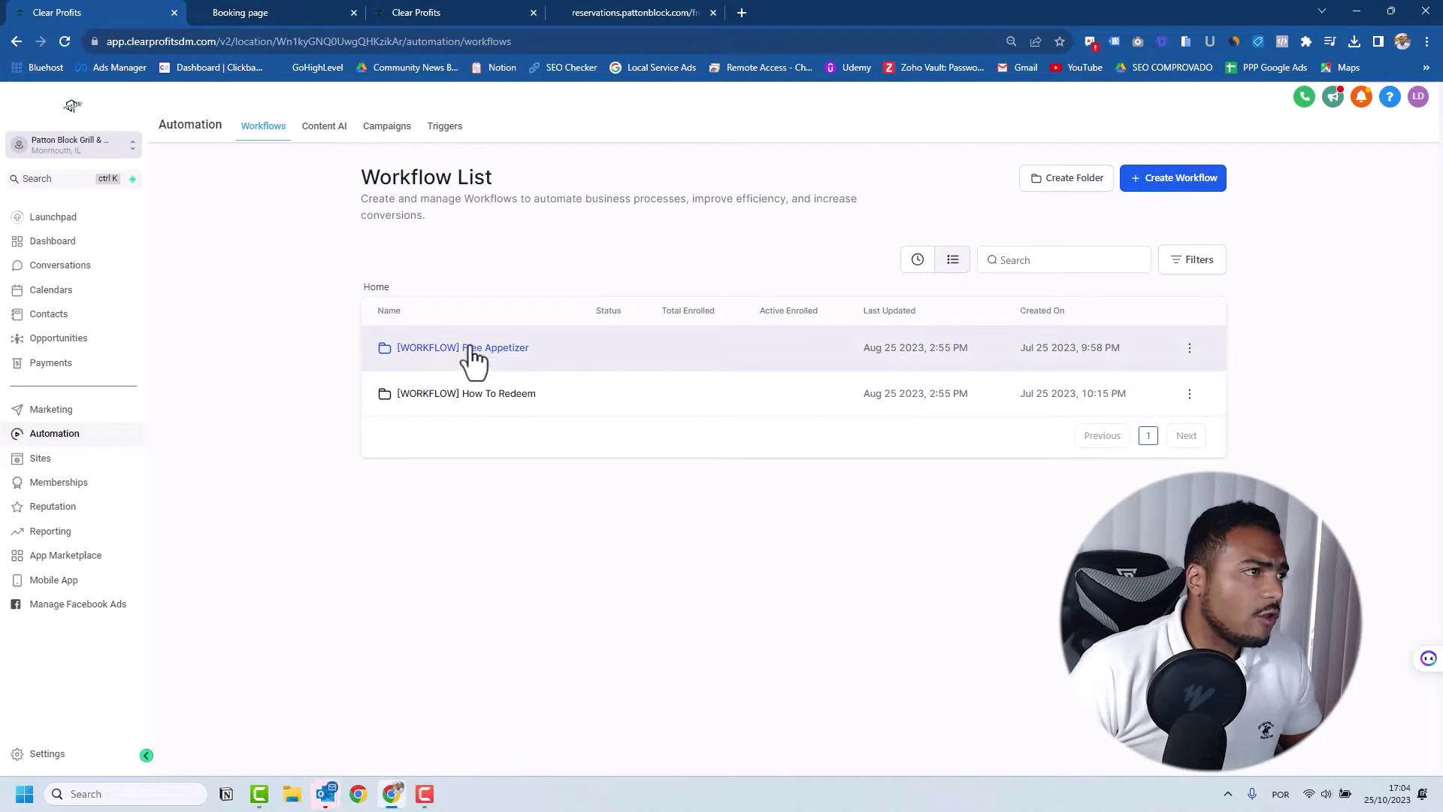
pyautogui.click(470, 348)
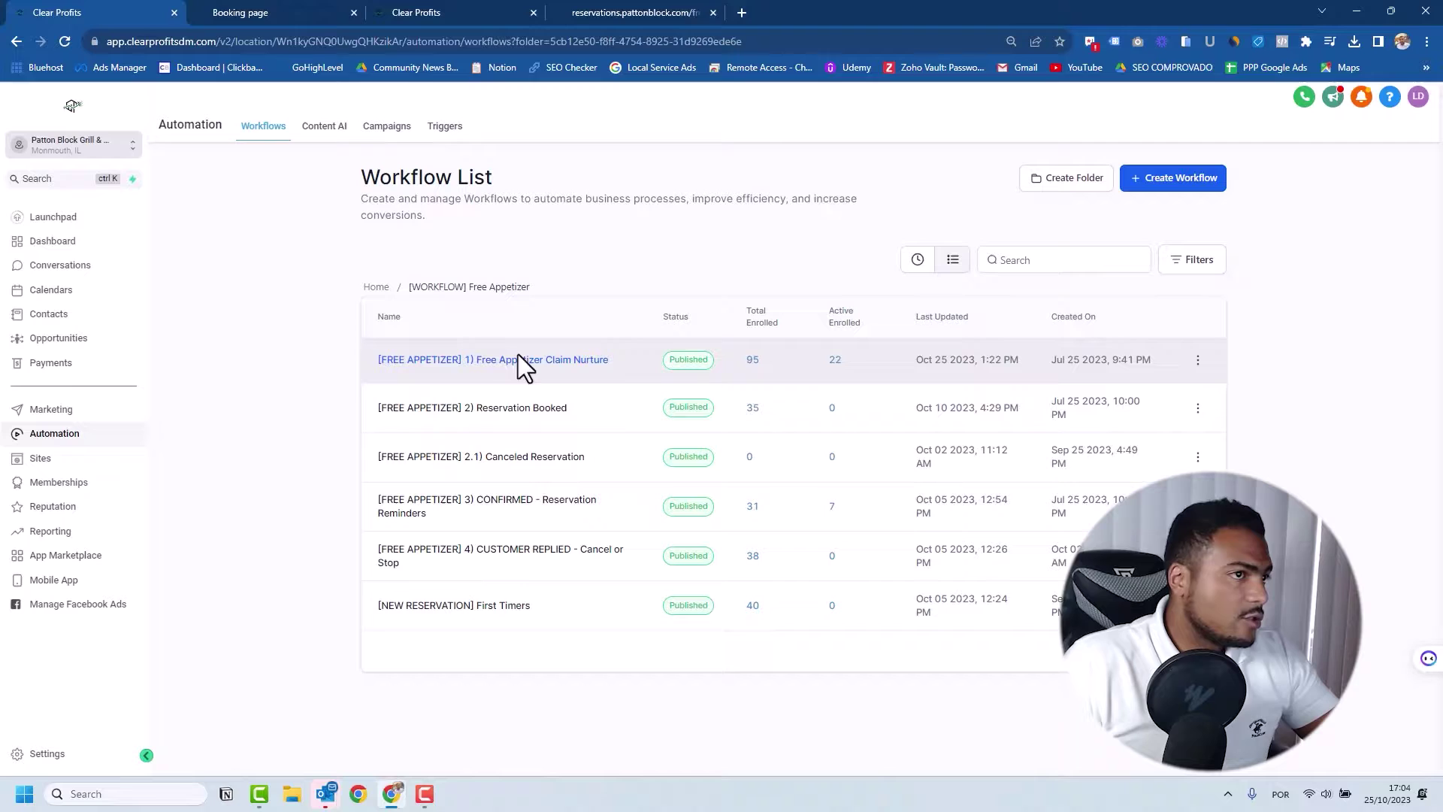
pyautogui.click(493, 361)
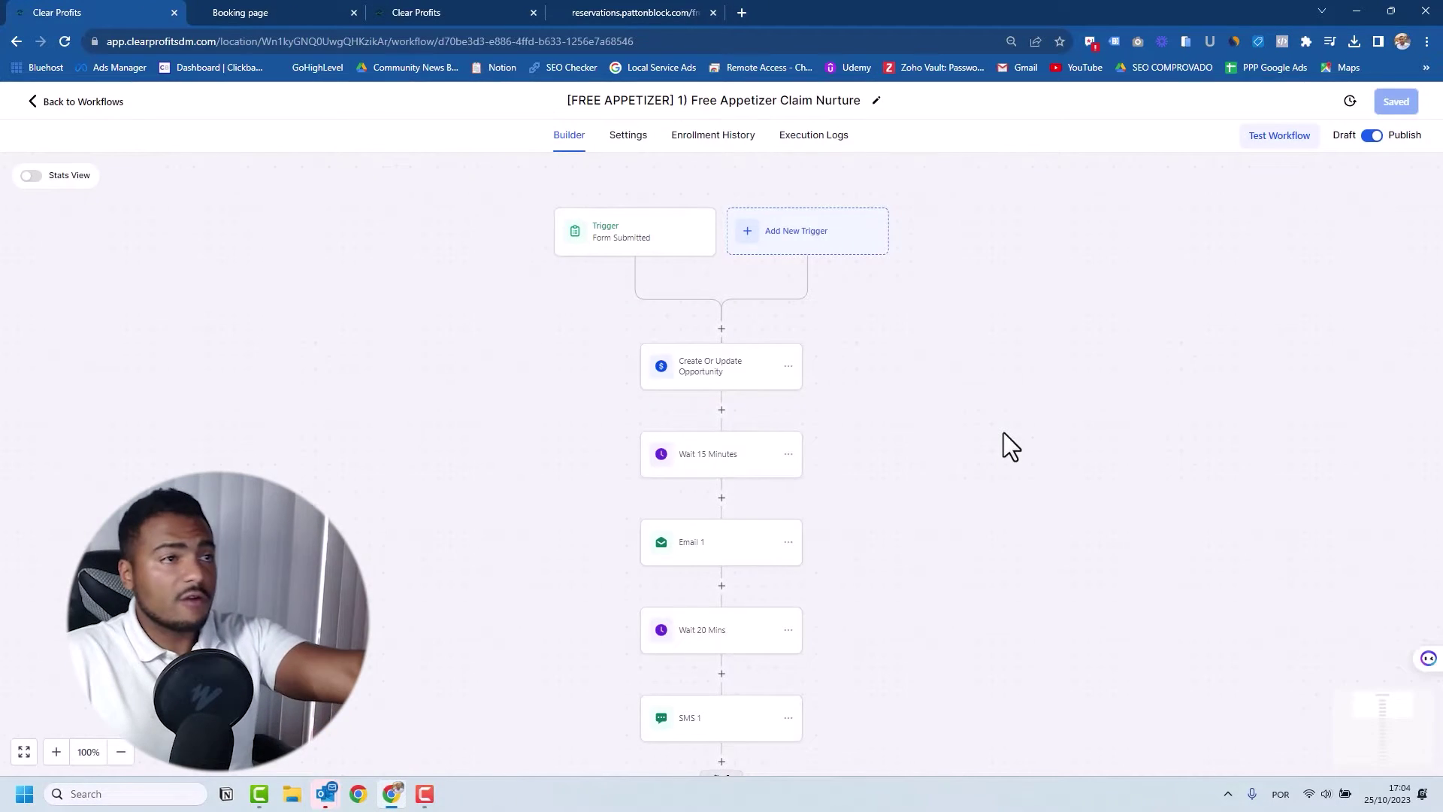
pyautogui.scroll(-1, 835, 330)
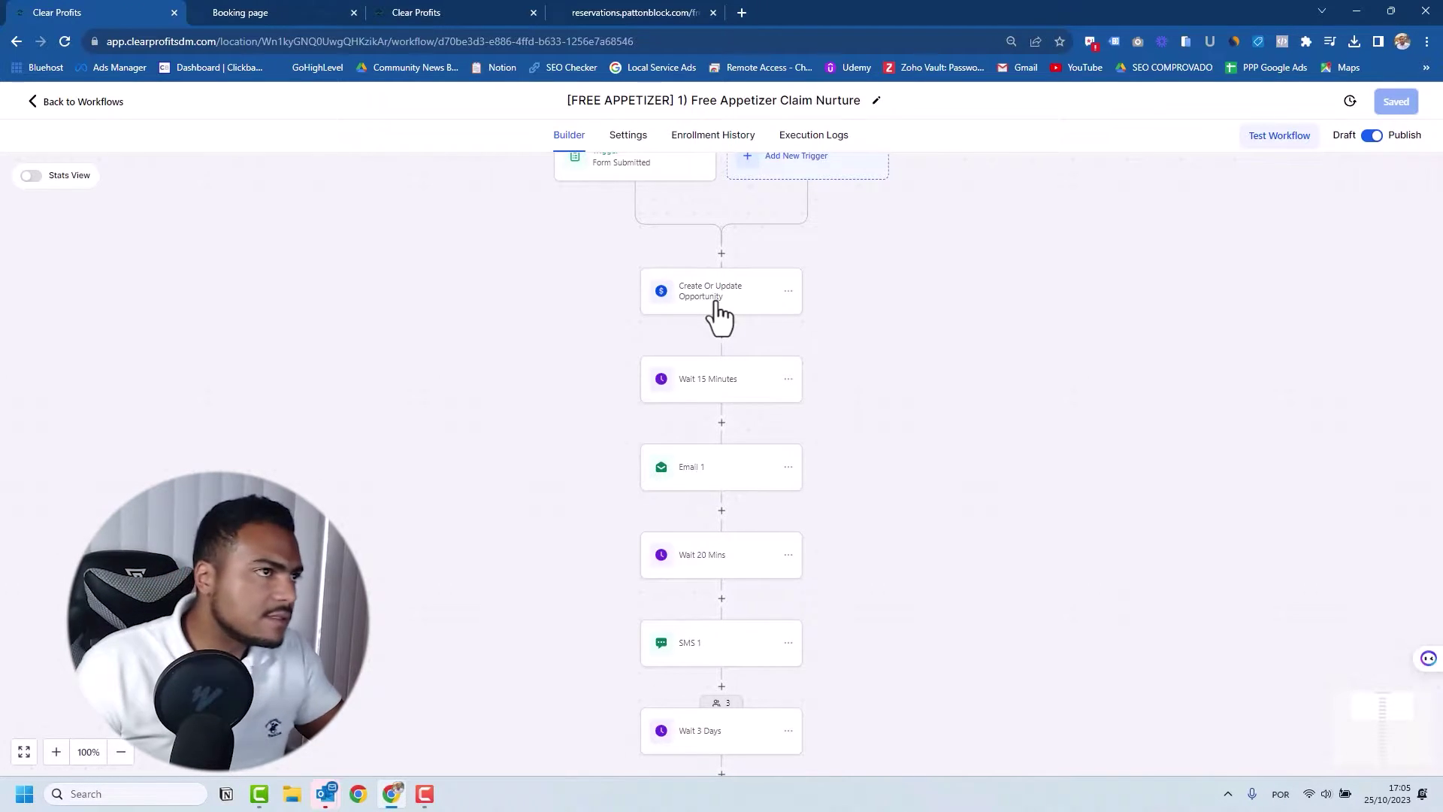
pyautogui.scroll(-1, 718, 304)
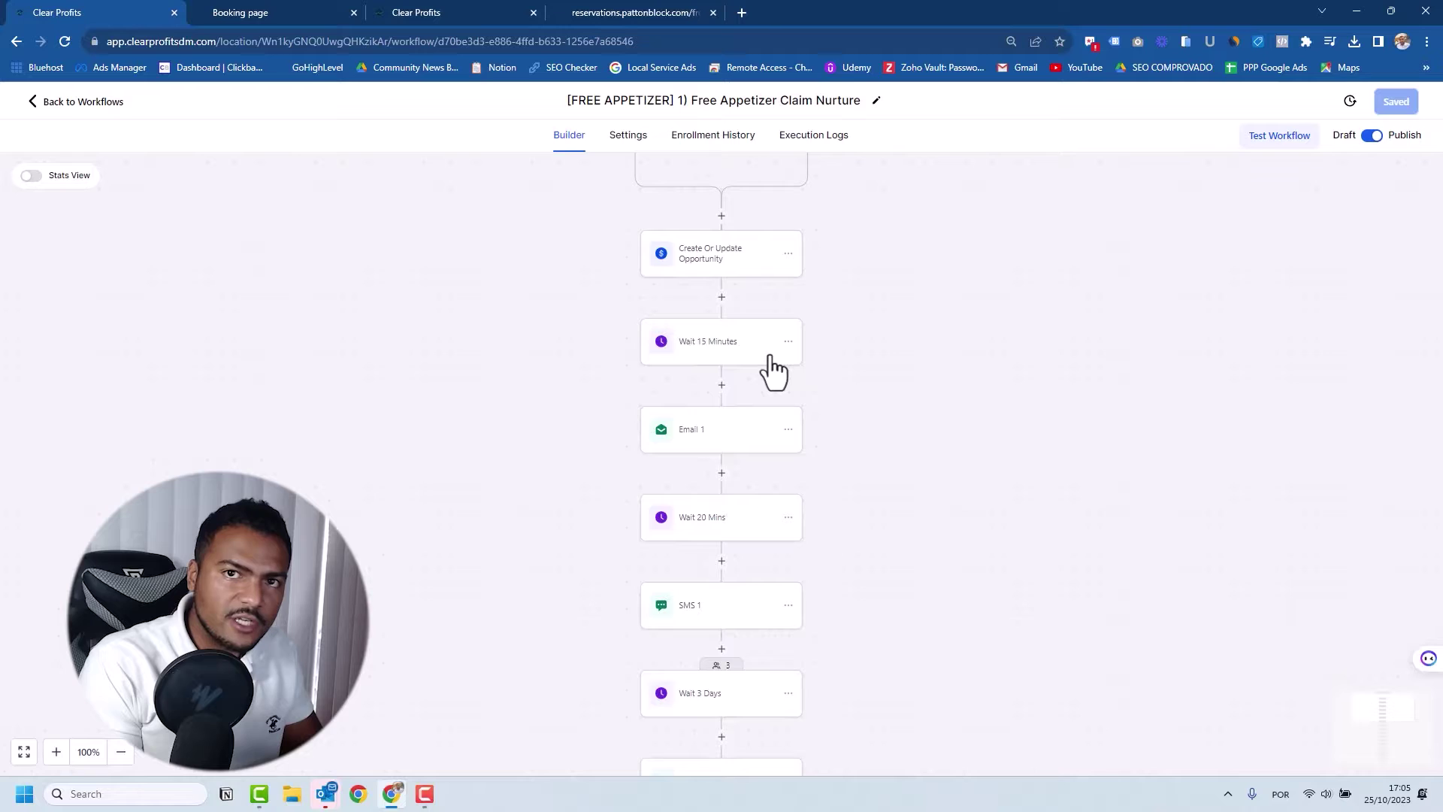
pyautogui.scroll(-1, 775, 368)
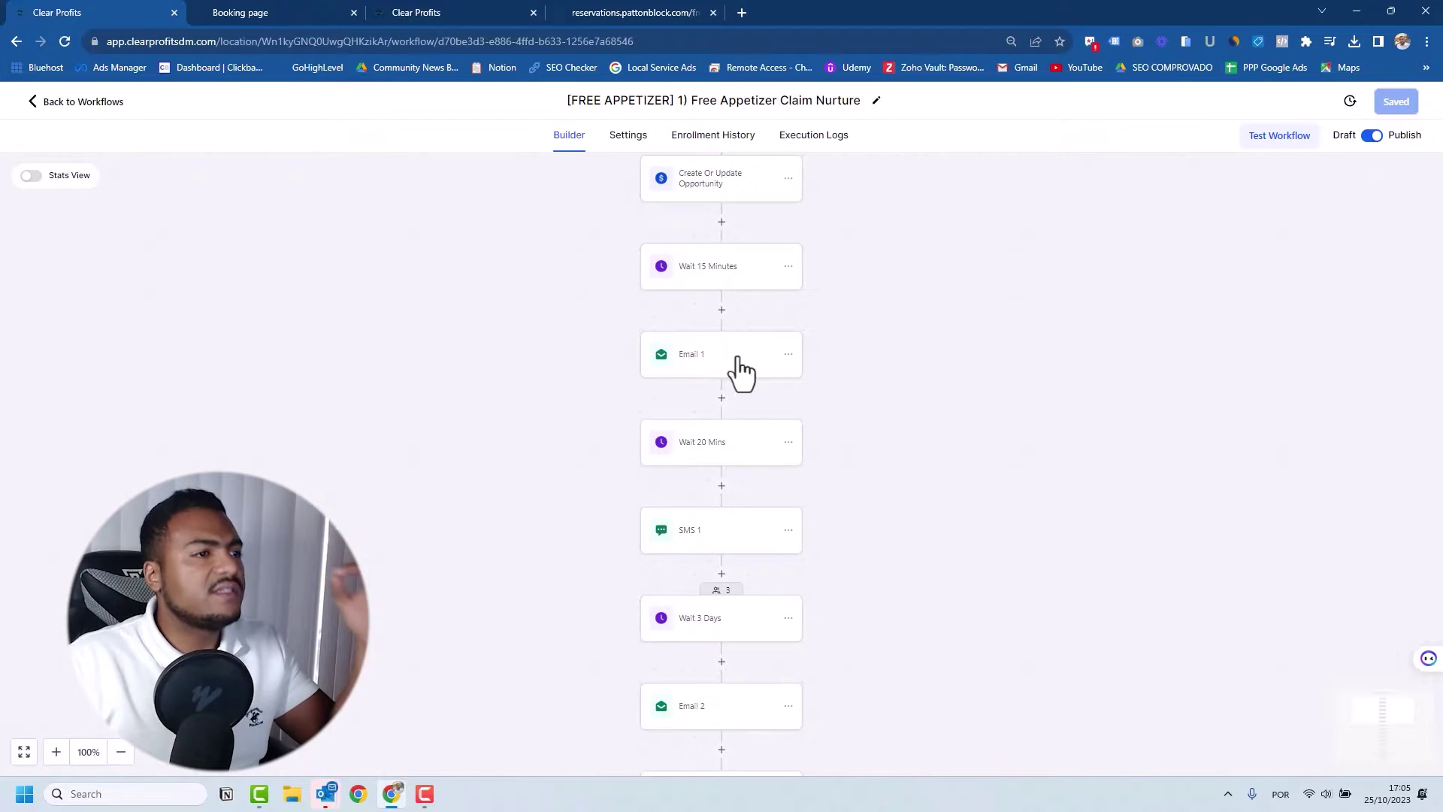
# - Review the Email 1, SMS 1 and Email 2 steps, closing each unchanged
pyautogui.click(722, 372)
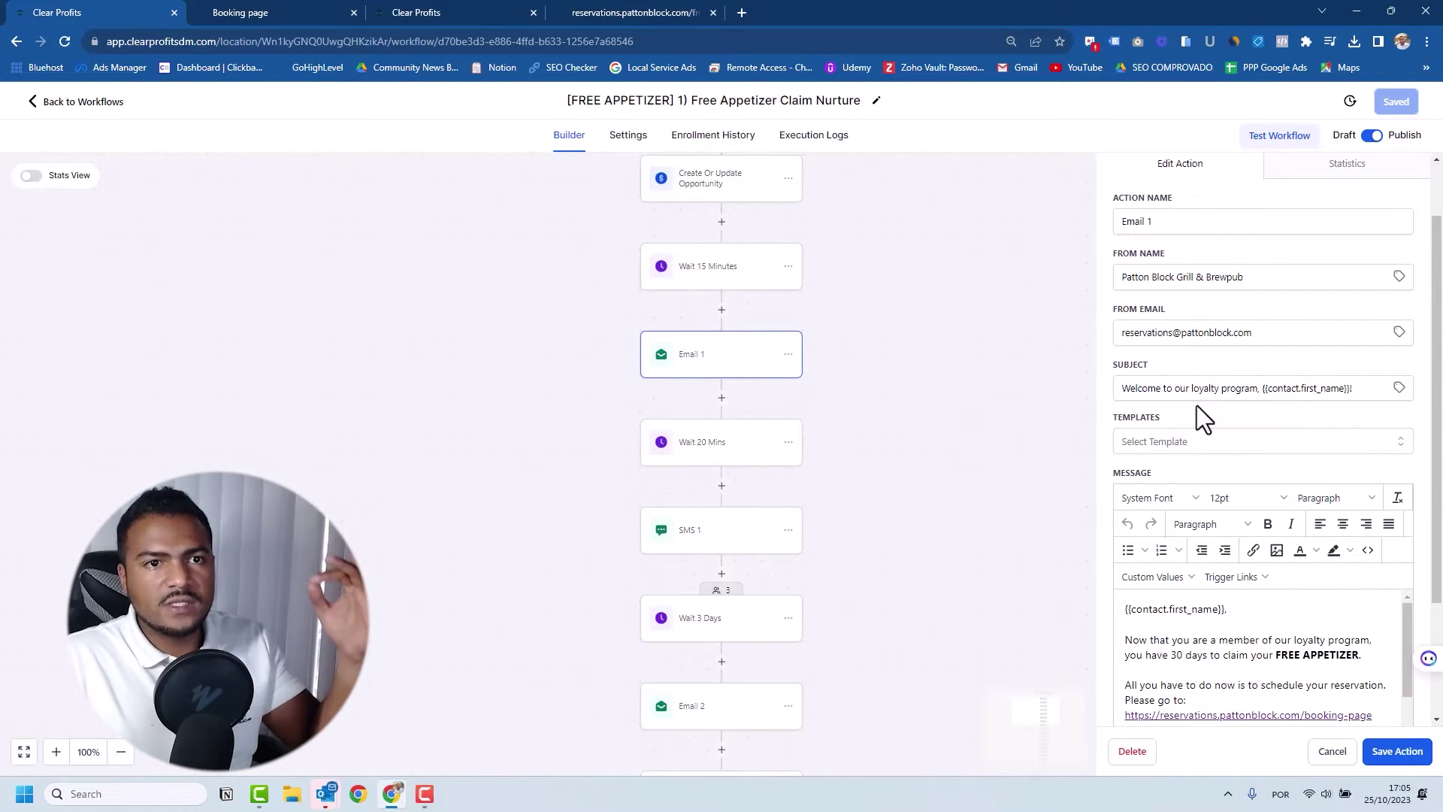
pyautogui.scroll(-2, 1218, 406)
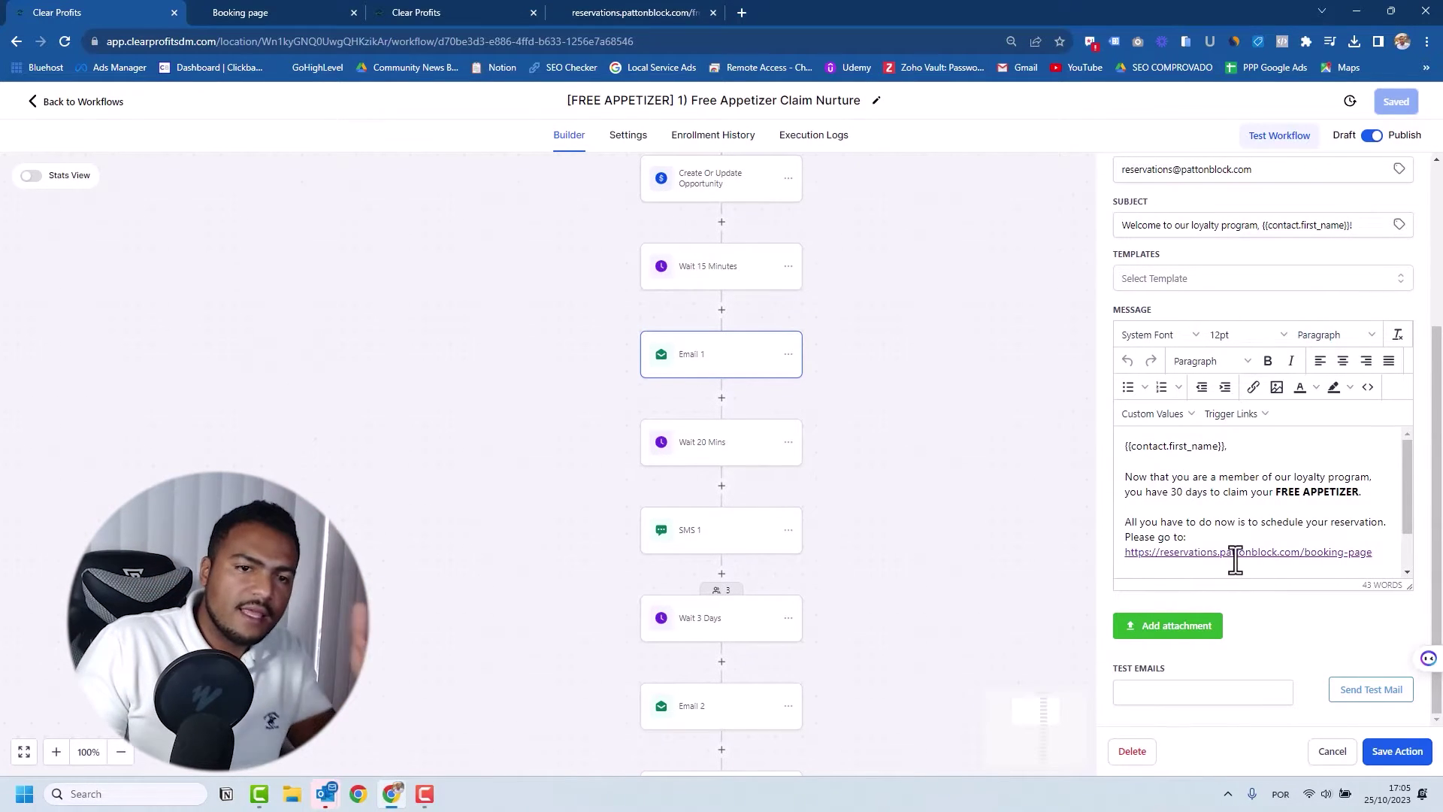
pyautogui.click(1332, 752)
pyautogui.scroll(-2, 705, 431)
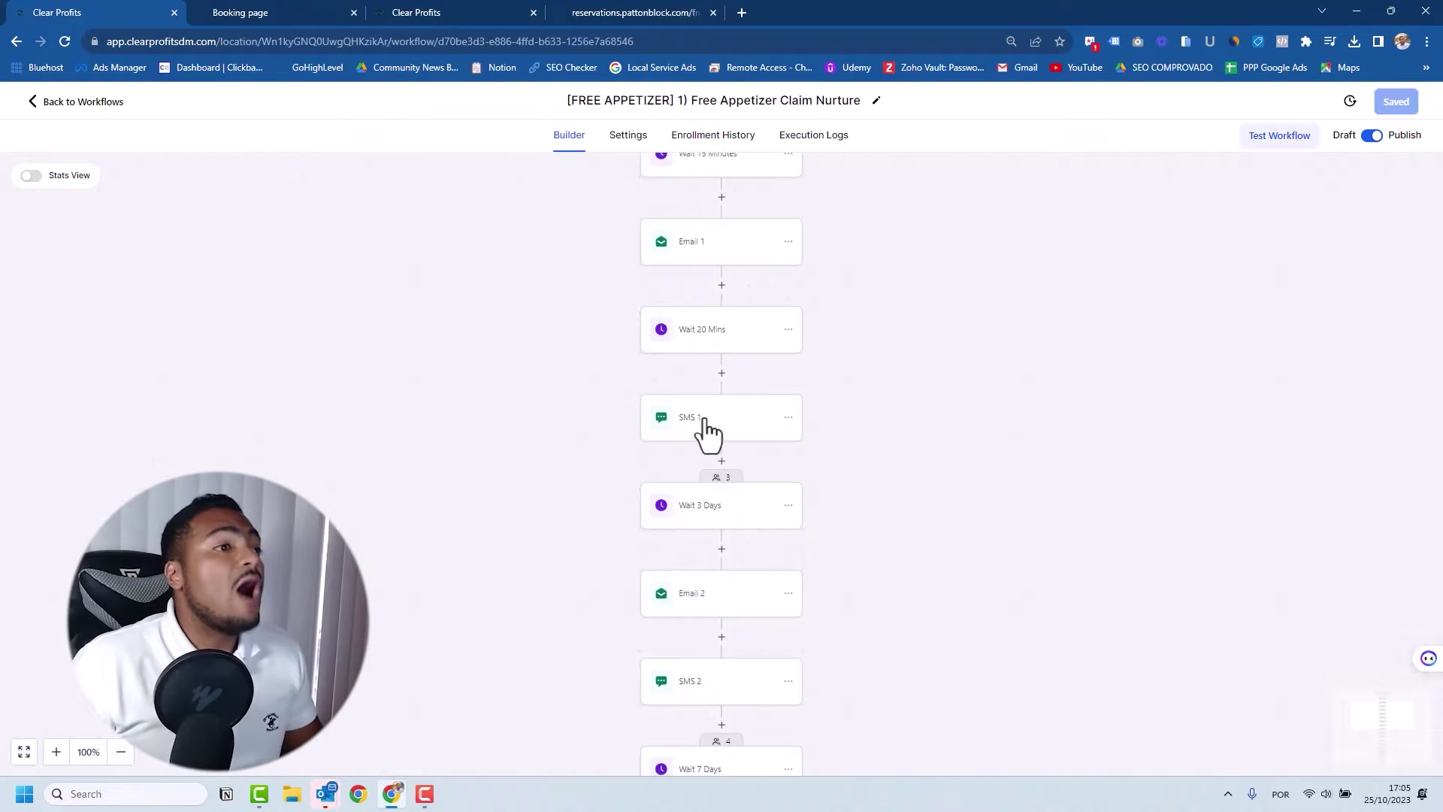
pyautogui.click(705, 421)
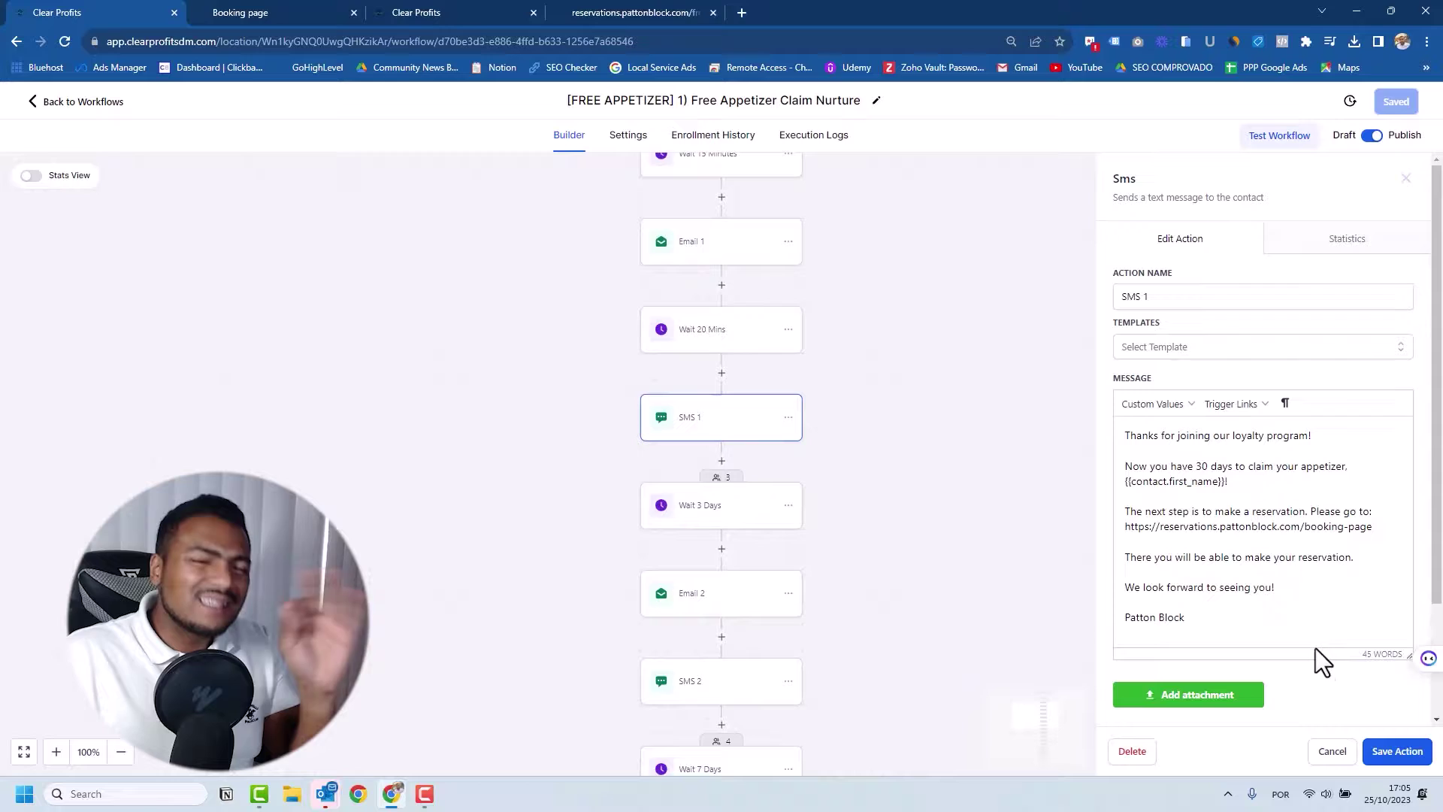
pyautogui.click(1332, 751)
pyautogui.scroll(-2, 722, 413)
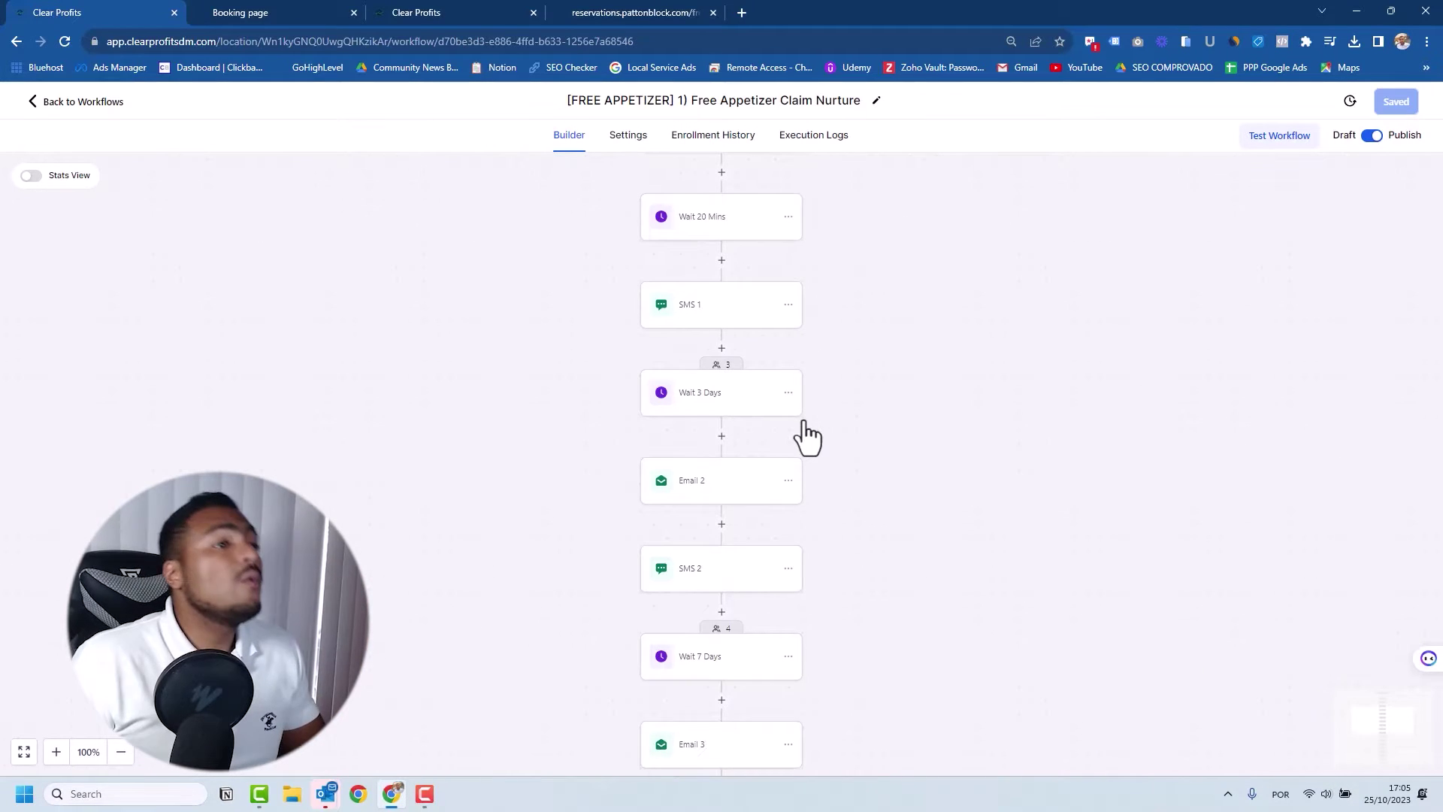
pyautogui.click(721, 484)
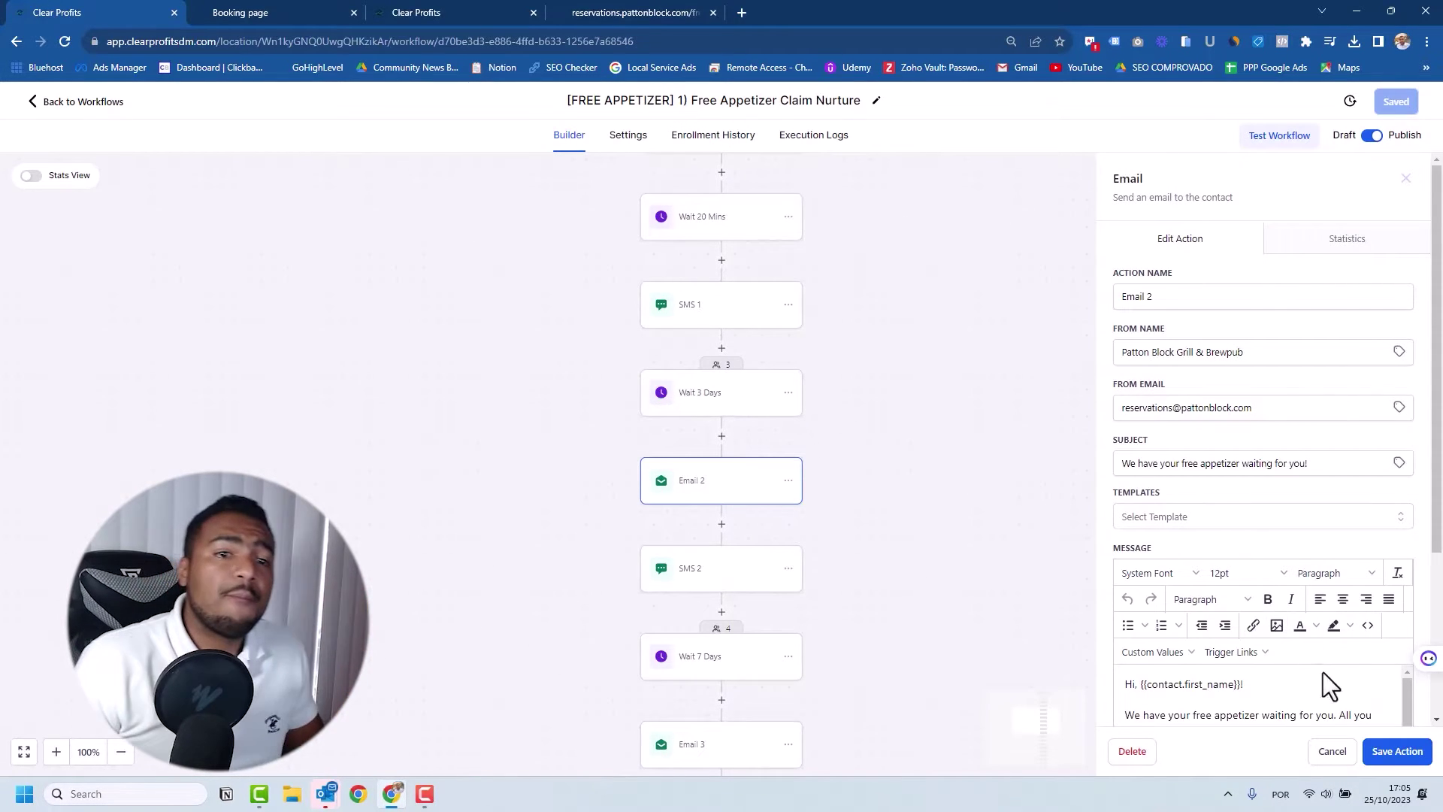
pyautogui.click(1330, 751)
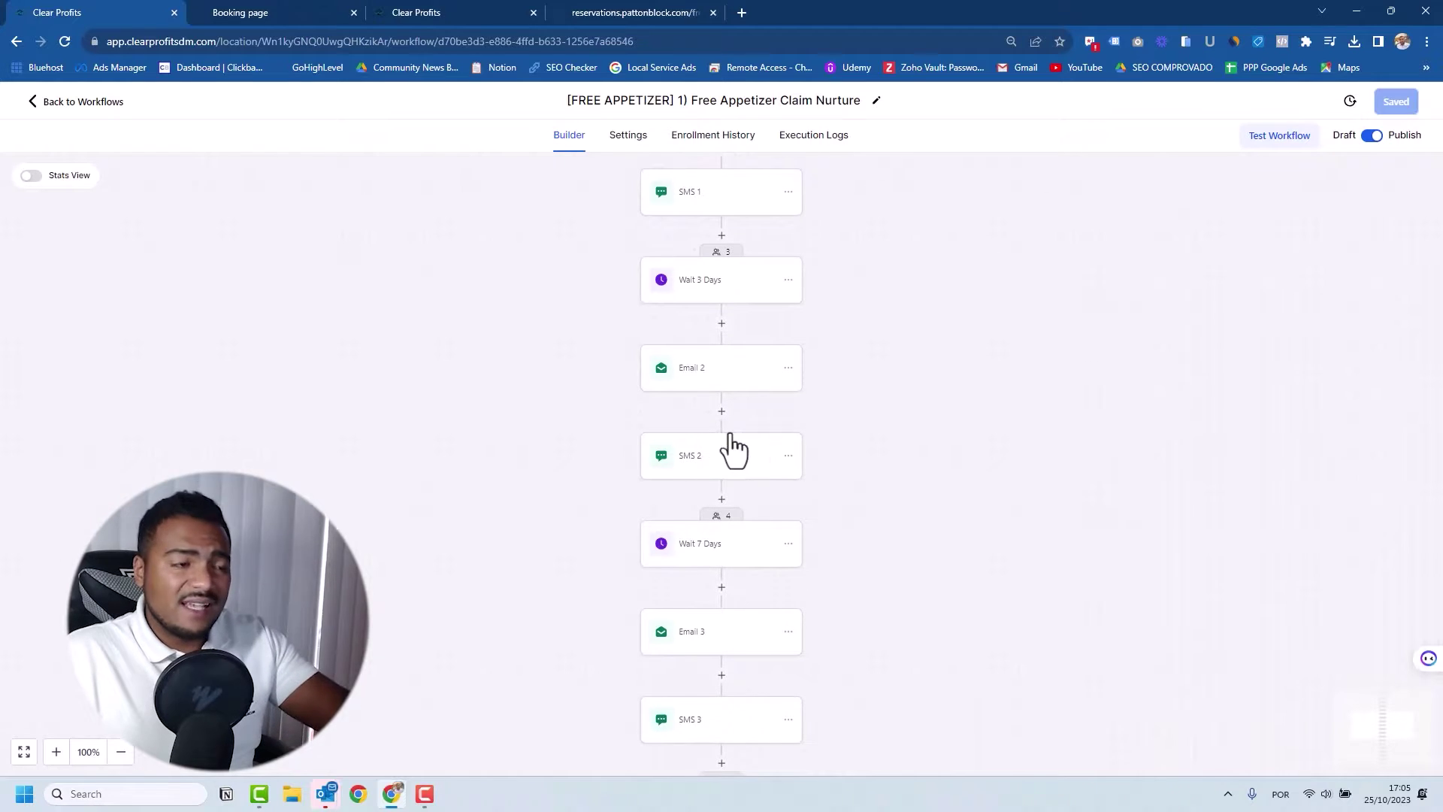
# - Review the Email 3 step and the 5-day reminder SMS without changes
pyautogui.scroll(-2, 805, 445)
pyautogui.scroll(-3, 805, 444)
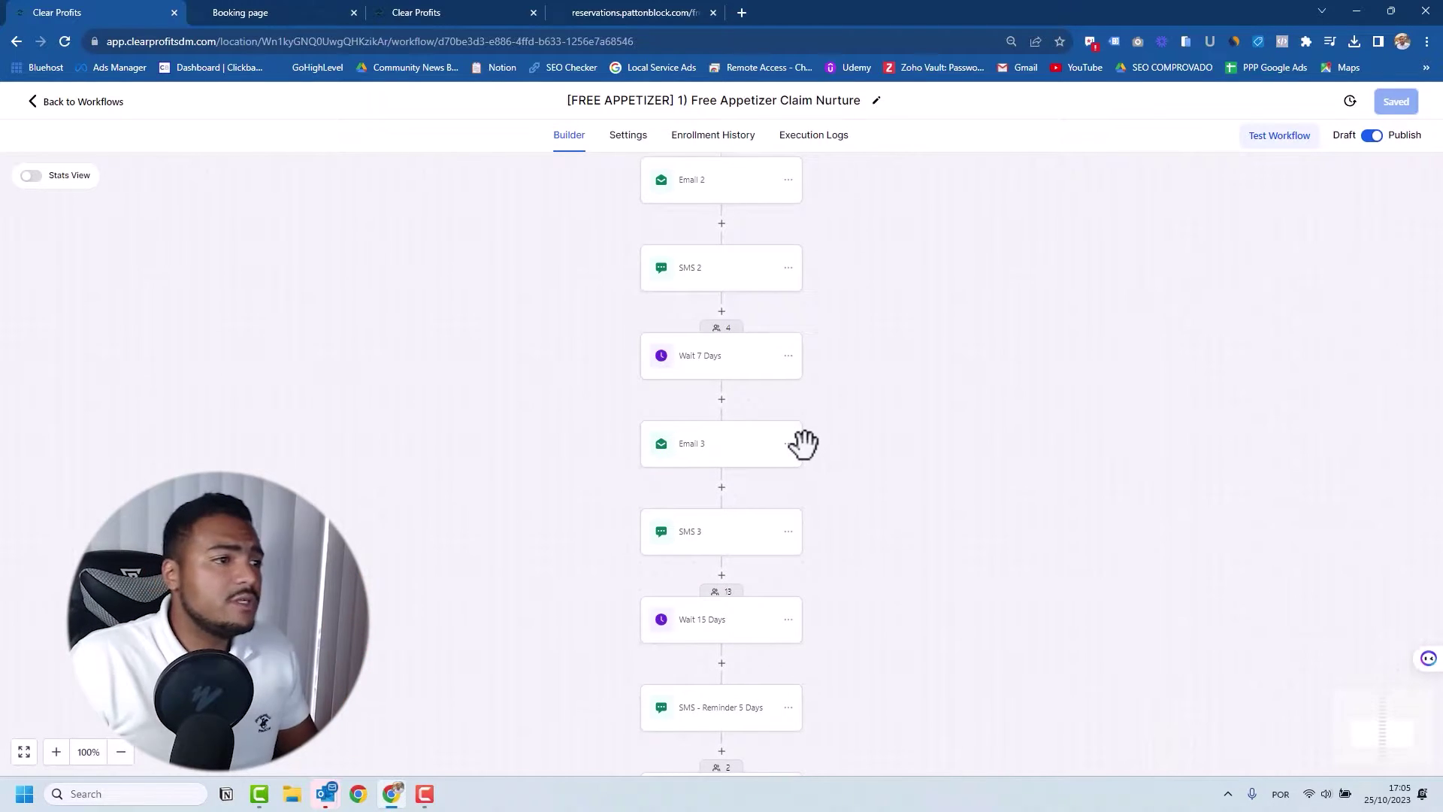
pyautogui.click(734, 448)
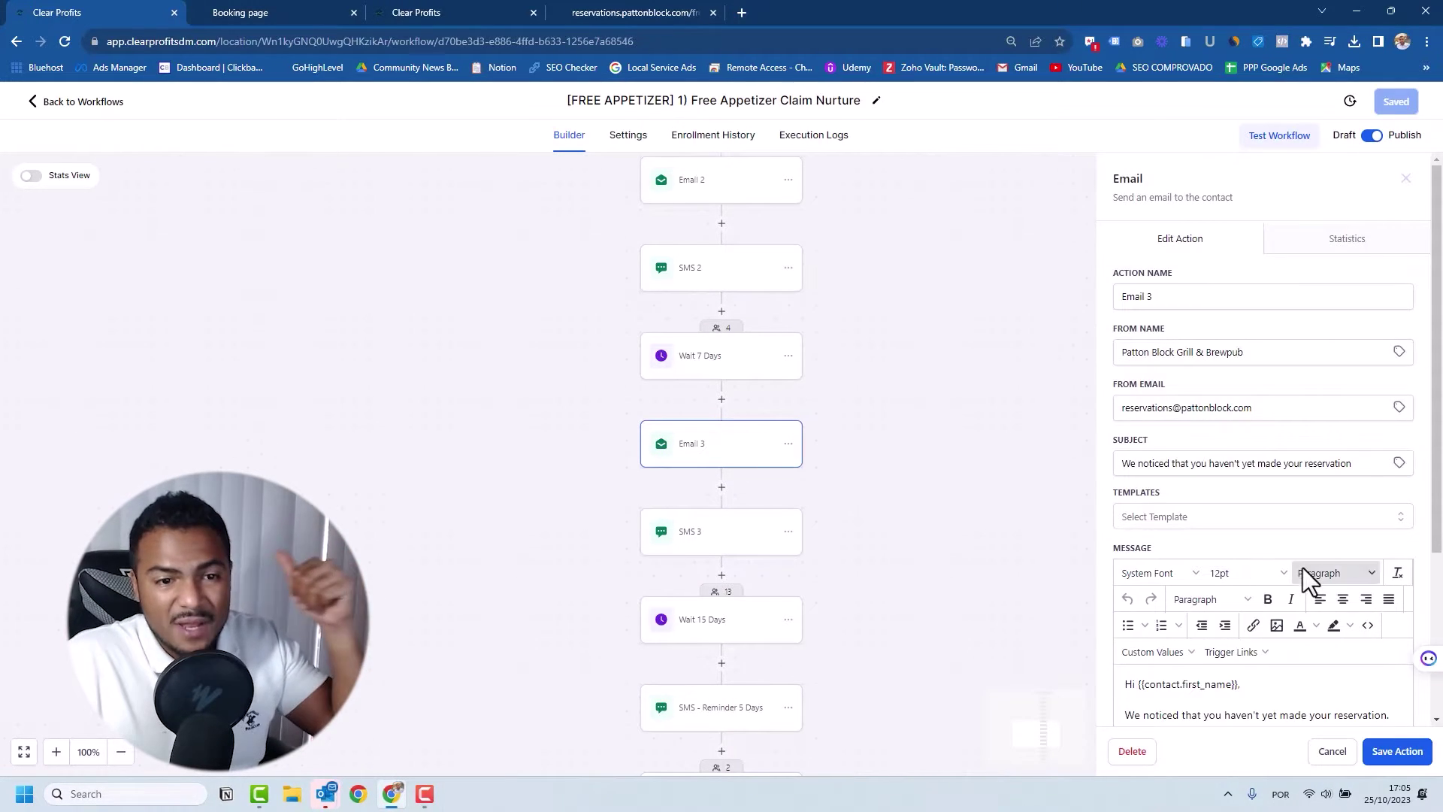
pyautogui.scroll(-3, 1300, 571)
pyautogui.scroll(1, 1270, 538)
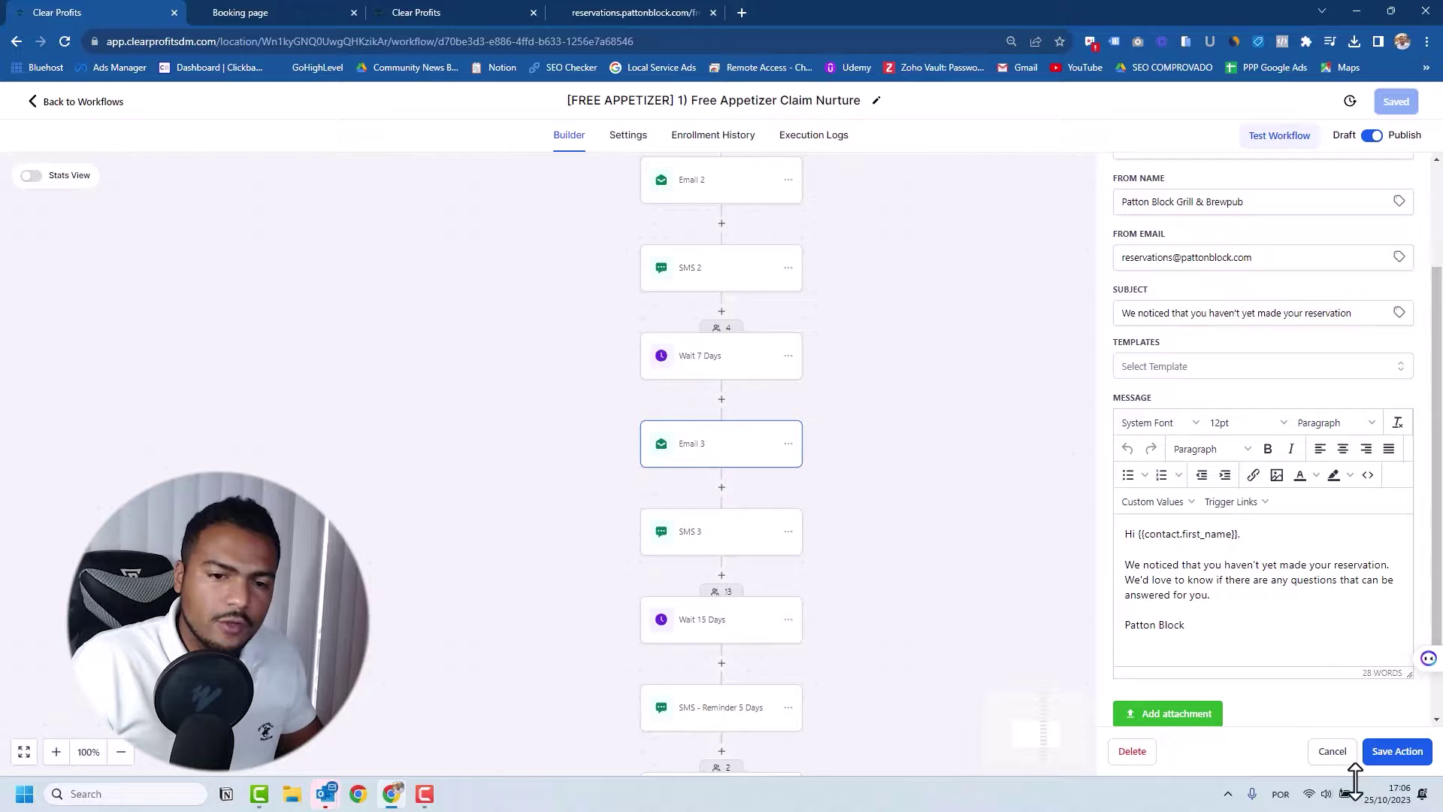
pyautogui.click(1337, 754)
pyautogui.scroll(-3, 825, 374)
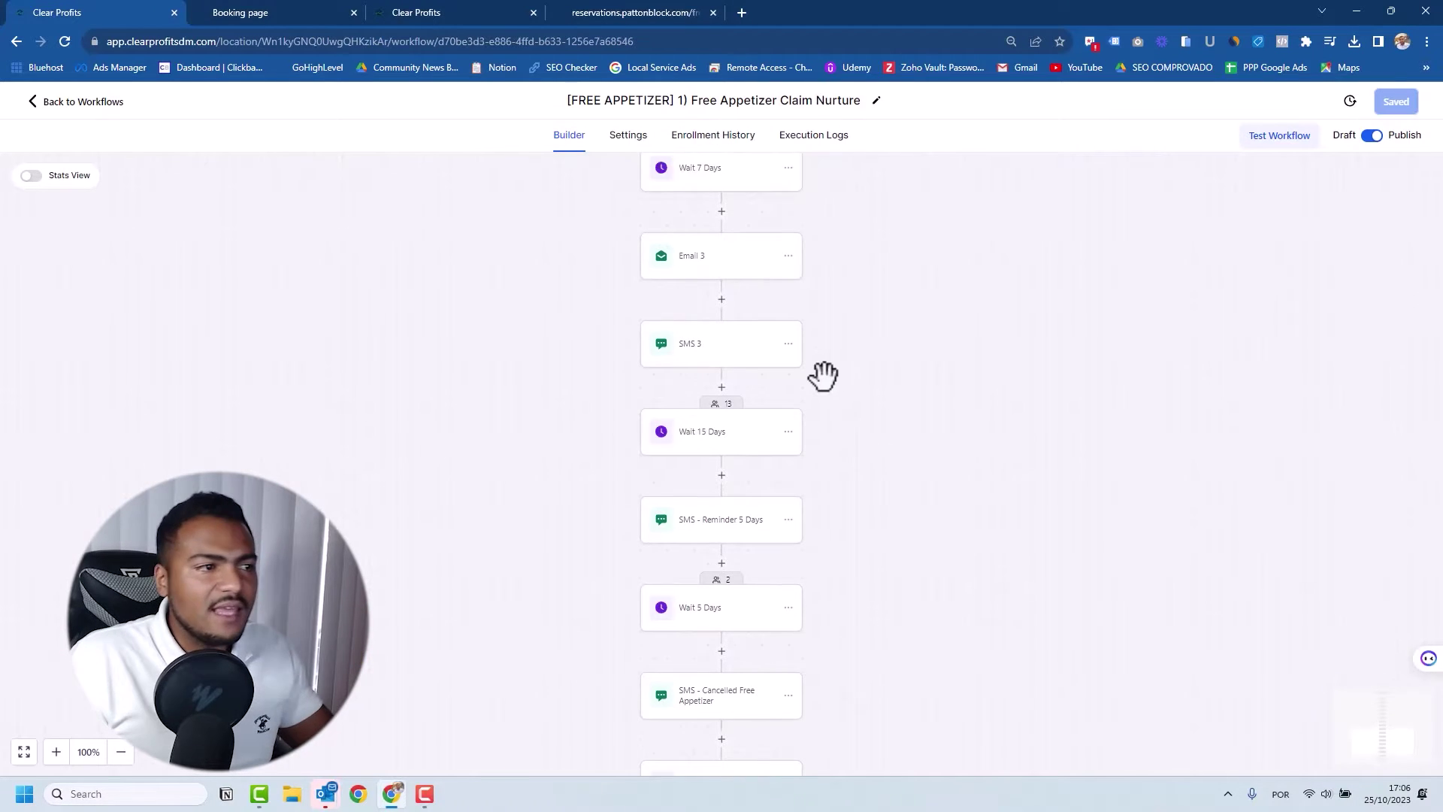
pyautogui.scroll(-2, 823, 375)
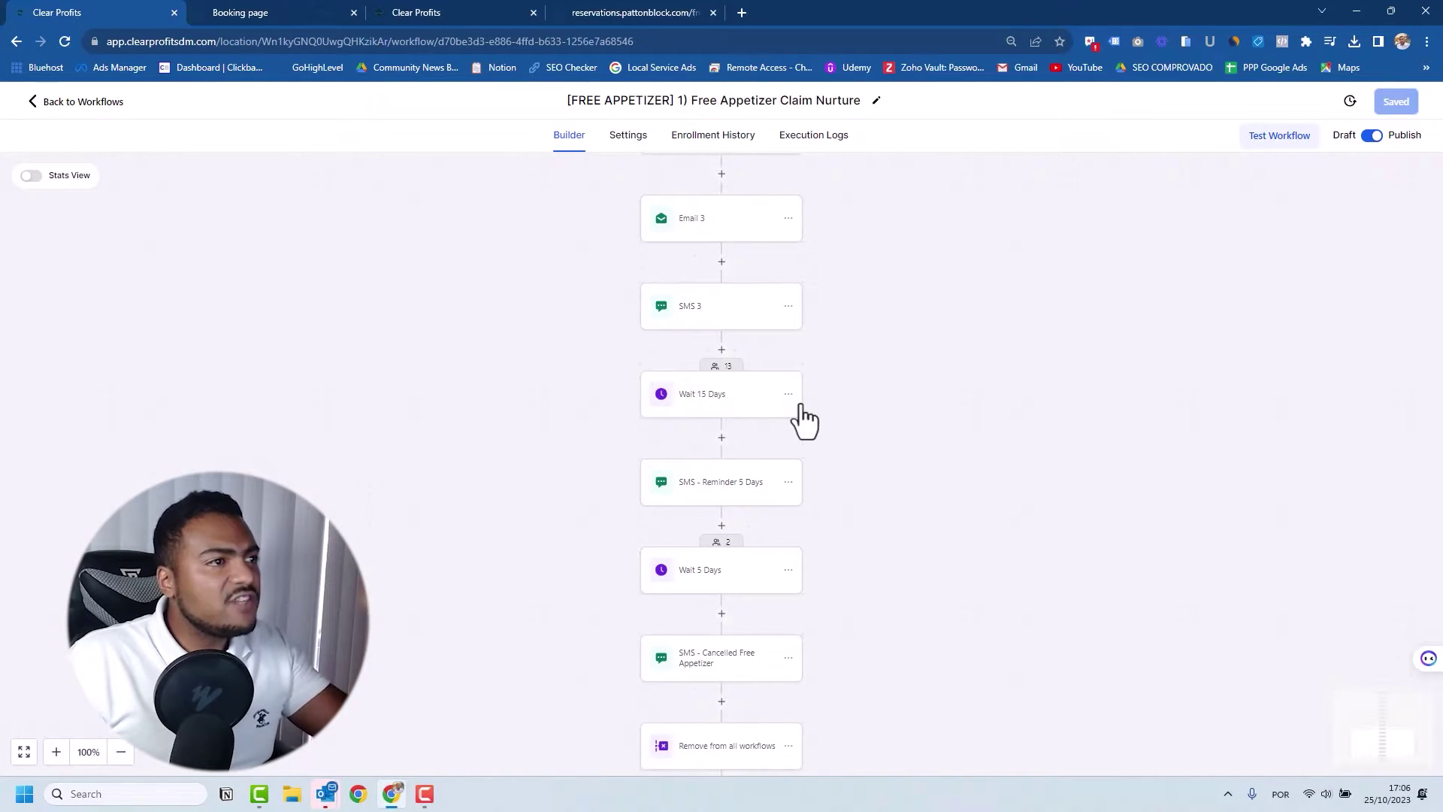
pyautogui.click(749, 411)
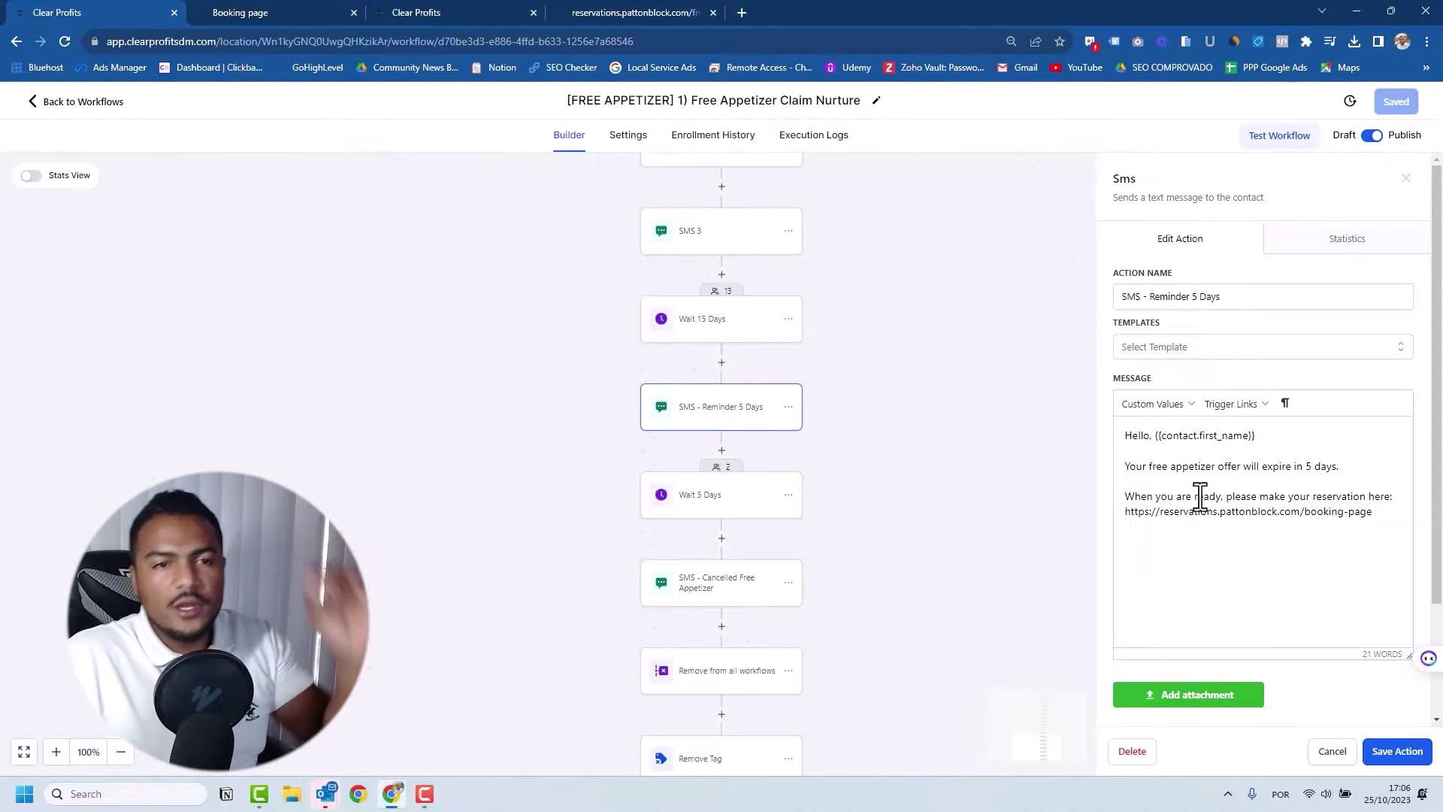
pyautogui.click(1332, 751)
# - Inspect the Wait 5 Days step and the Cancelled Free Appetizer SMS, closing both
pyautogui.scroll(-1, 840, 456)
pyautogui.scroll(-1, 840, 456)
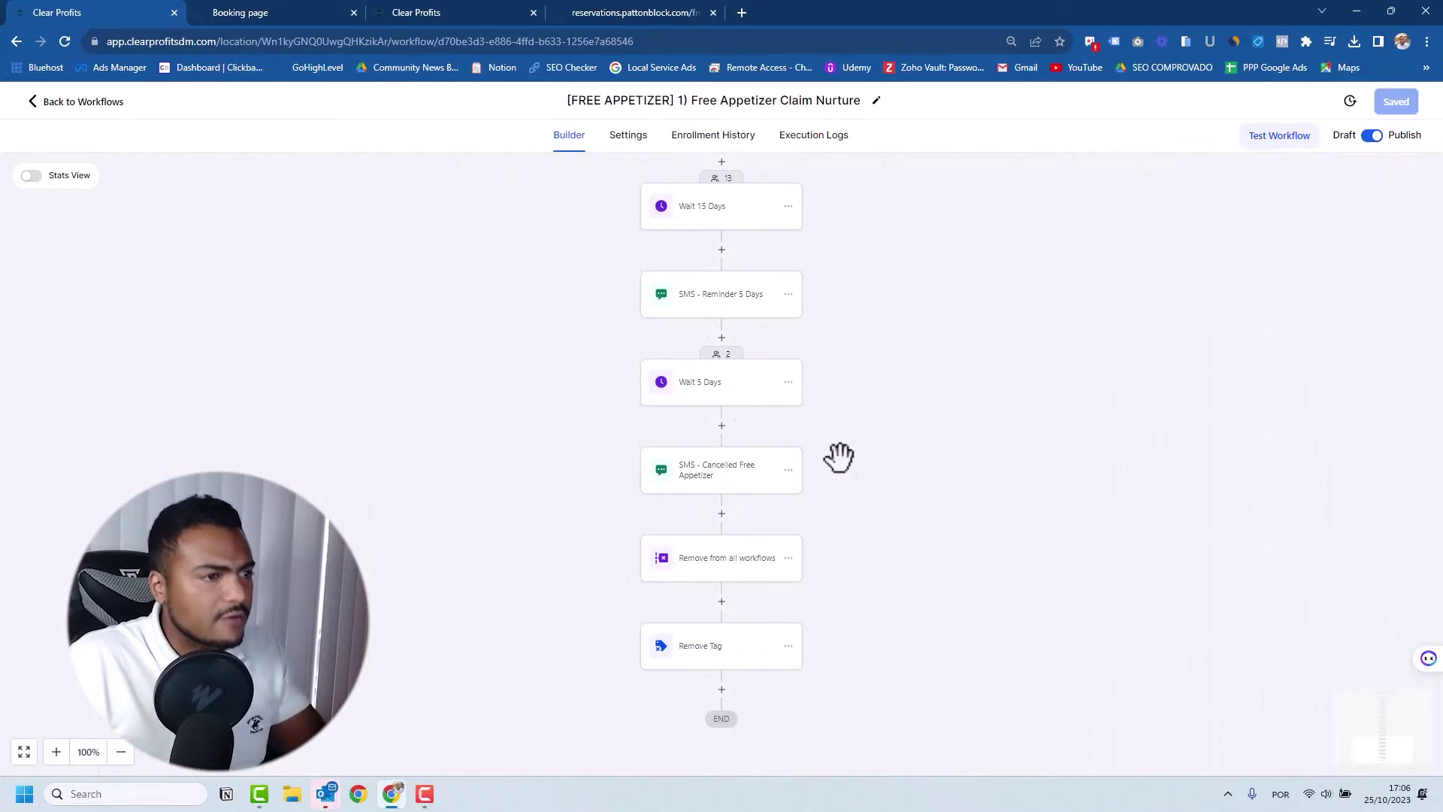
pyautogui.click(727, 362)
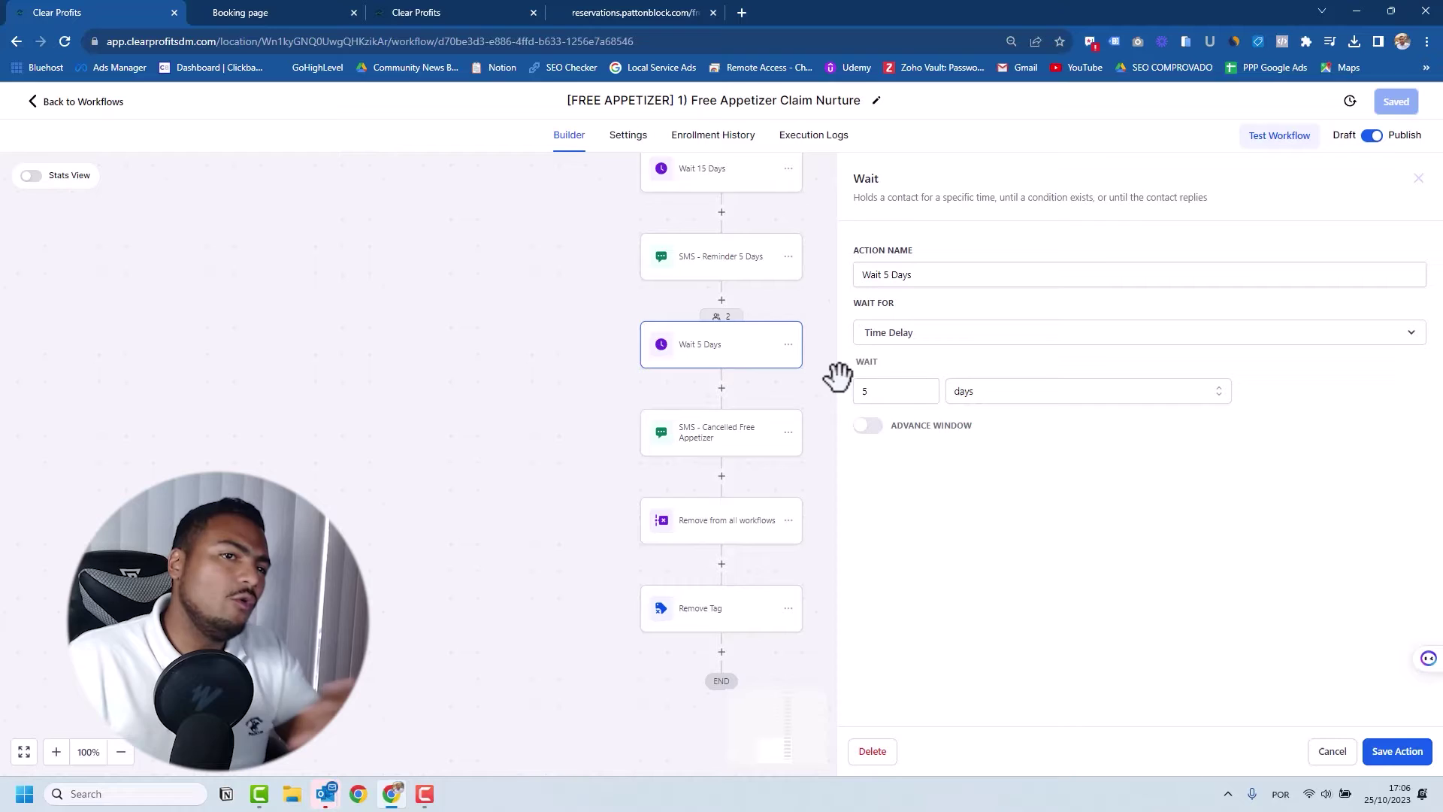
pyautogui.click(1384, 755)
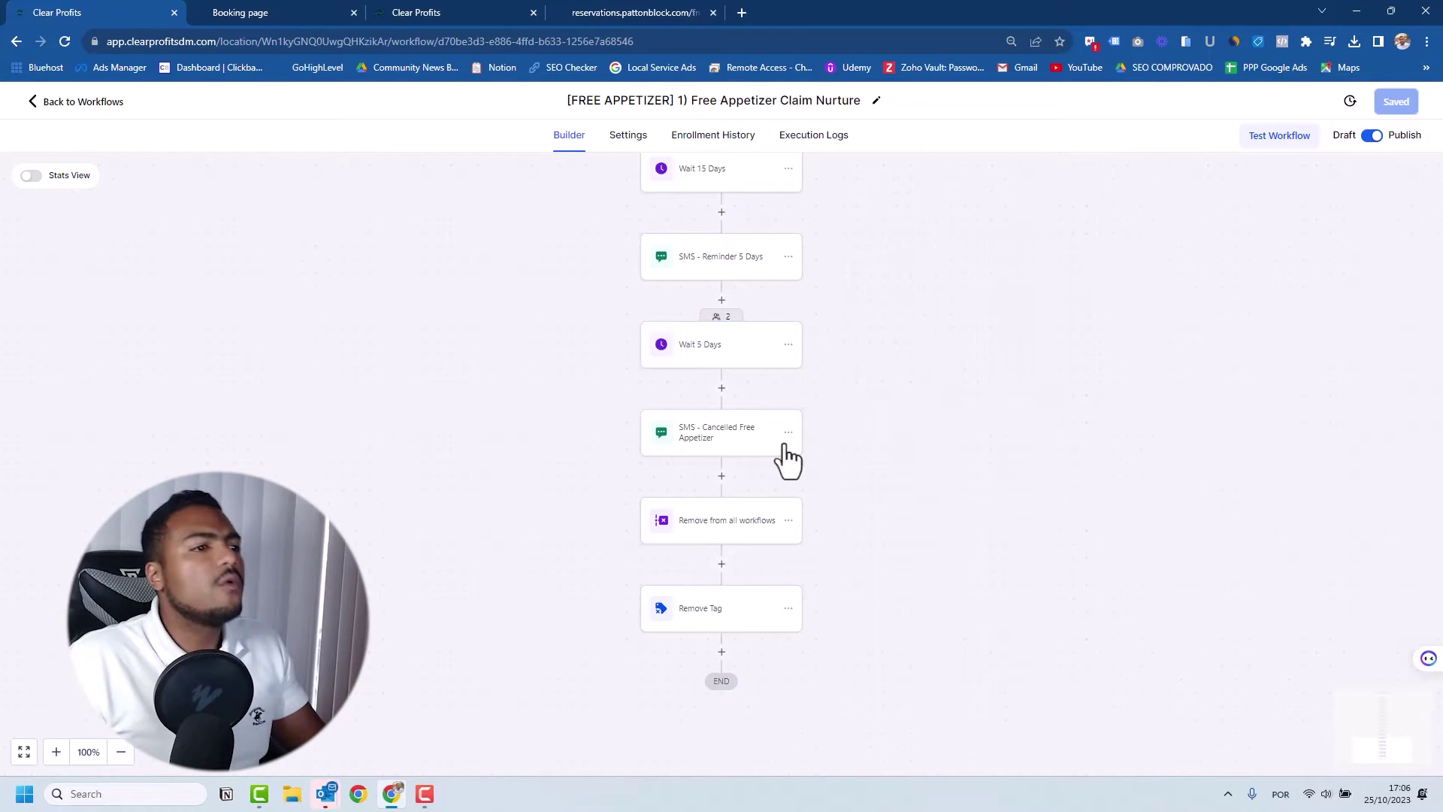
pyautogui.click(780, 455)
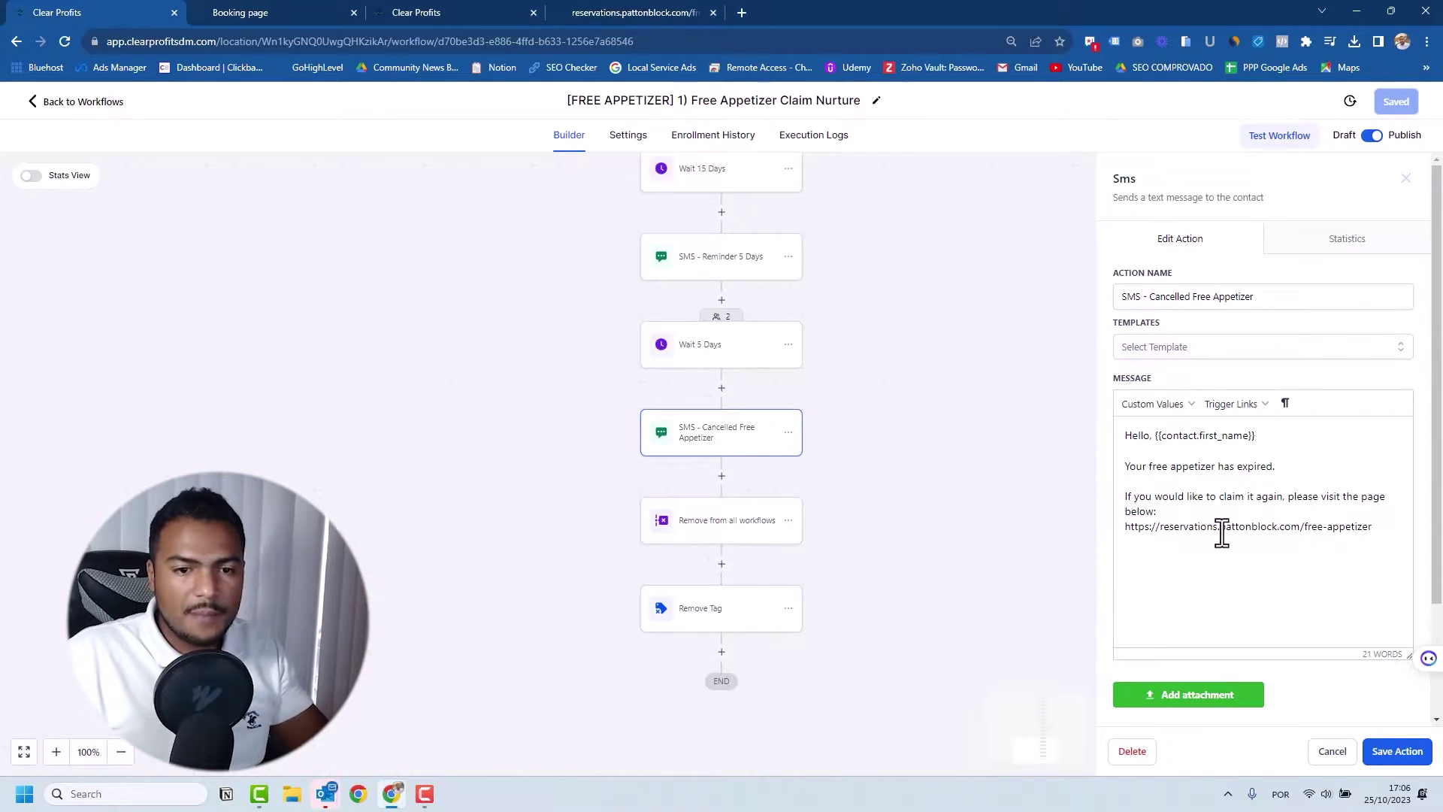
pyautogui.click(1332, 752)
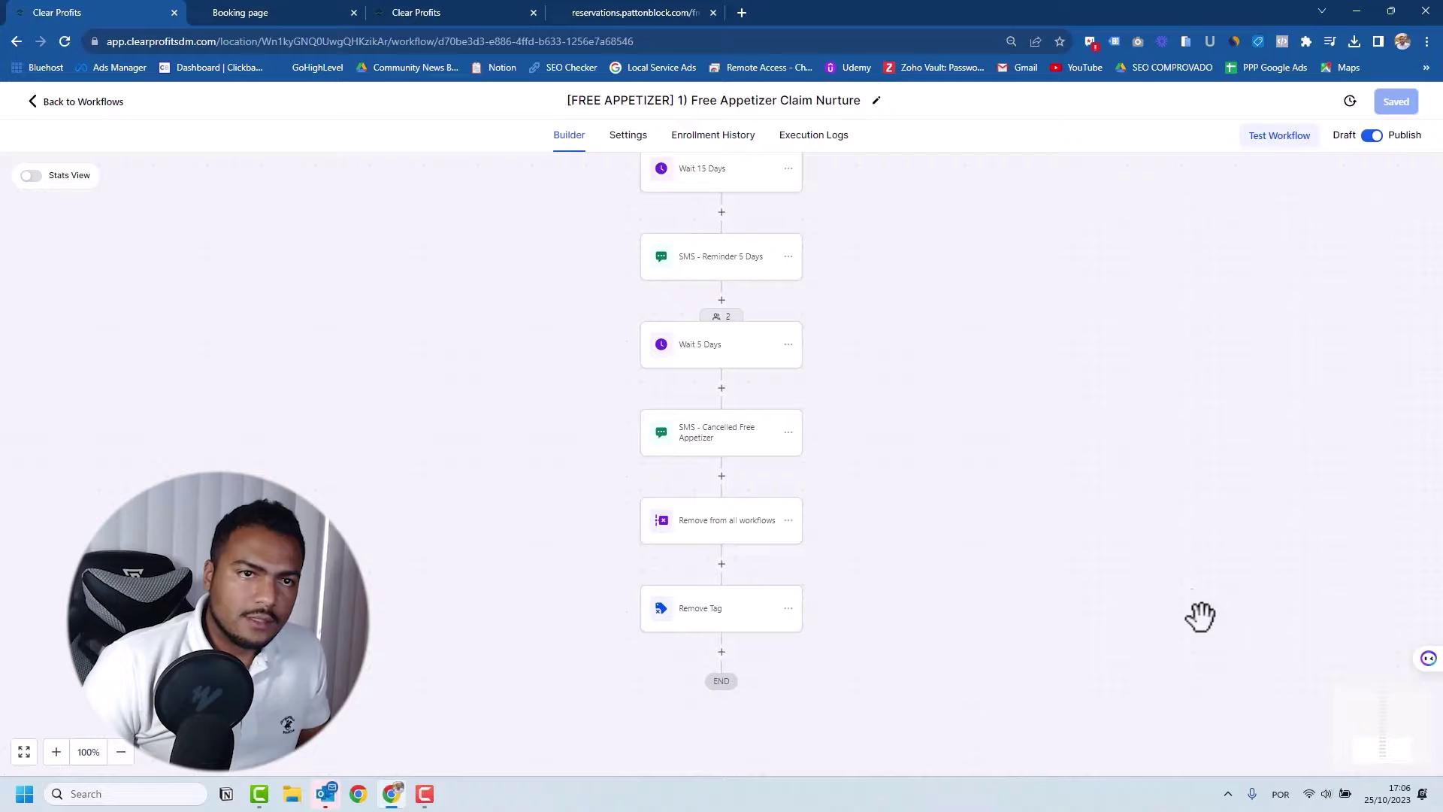
# - Open the Reservation Booked workflow and scan its two appointment-booked triggers
pyautogui.click(113, 102)
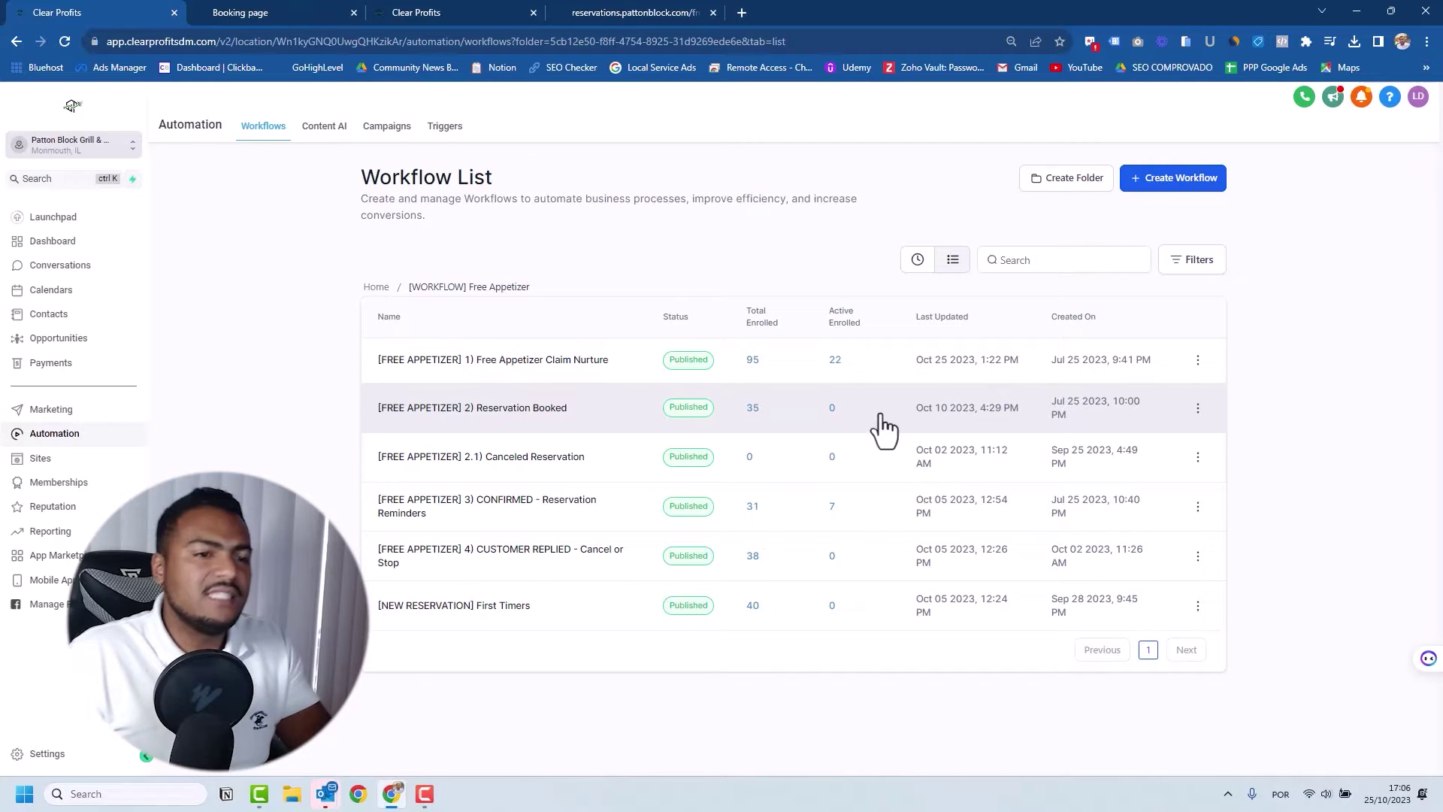
pyautogui.click(475, 410)
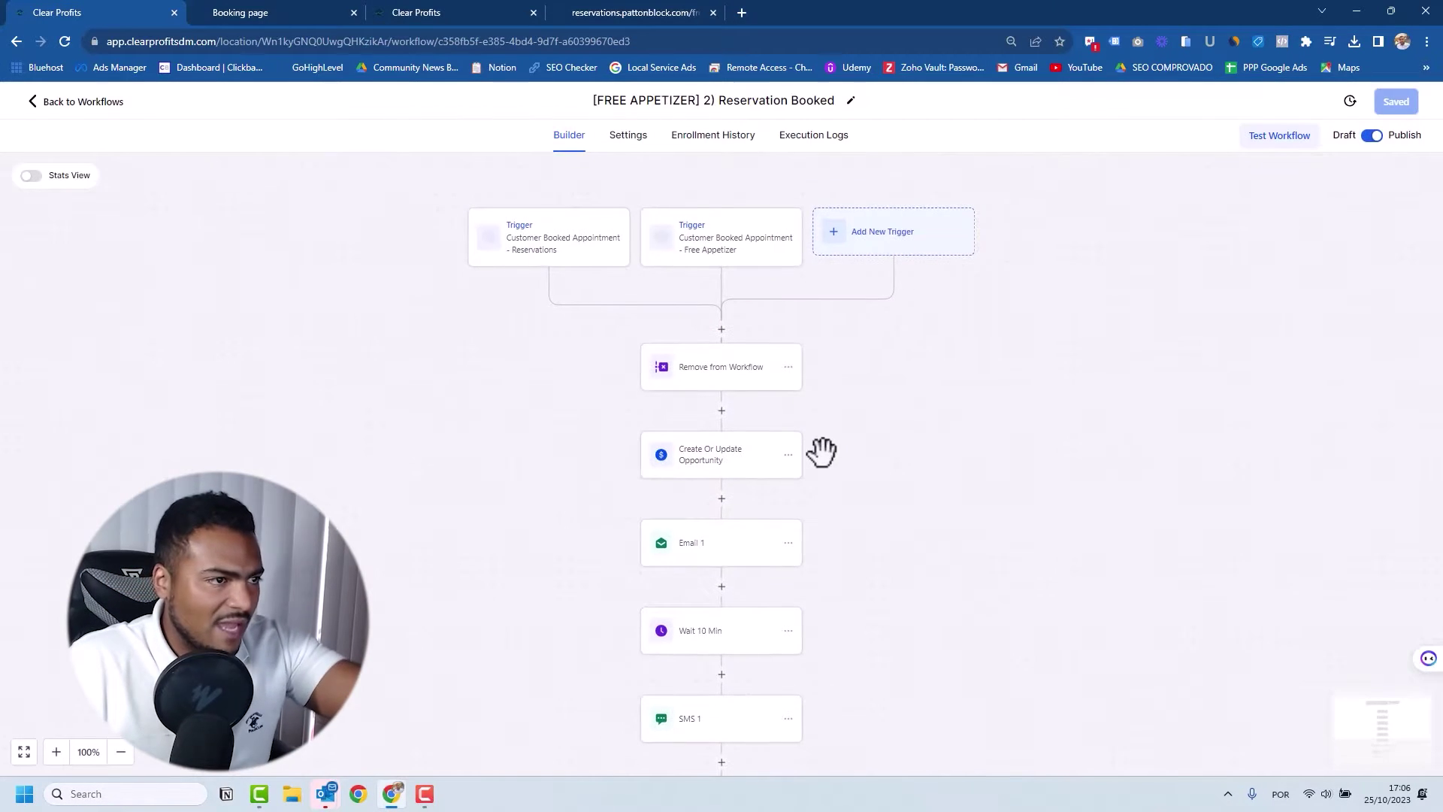
pyautogui.scroll(-3, 818, 416)
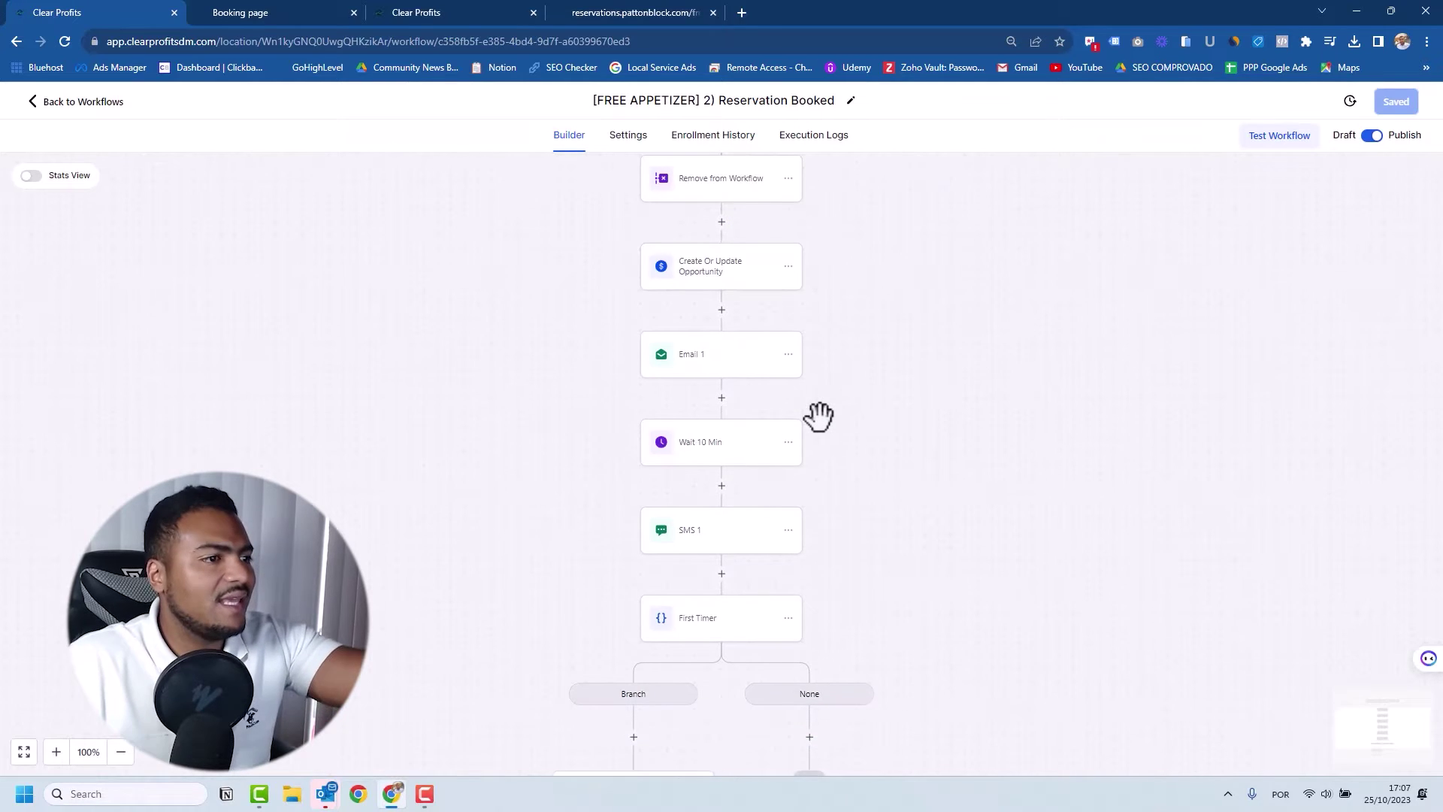
pyautogui.scroll(-1, 818, 415)
pyautogui.scroll(1, 818, 413)
pyautogui.scroll(1, 818, 414)
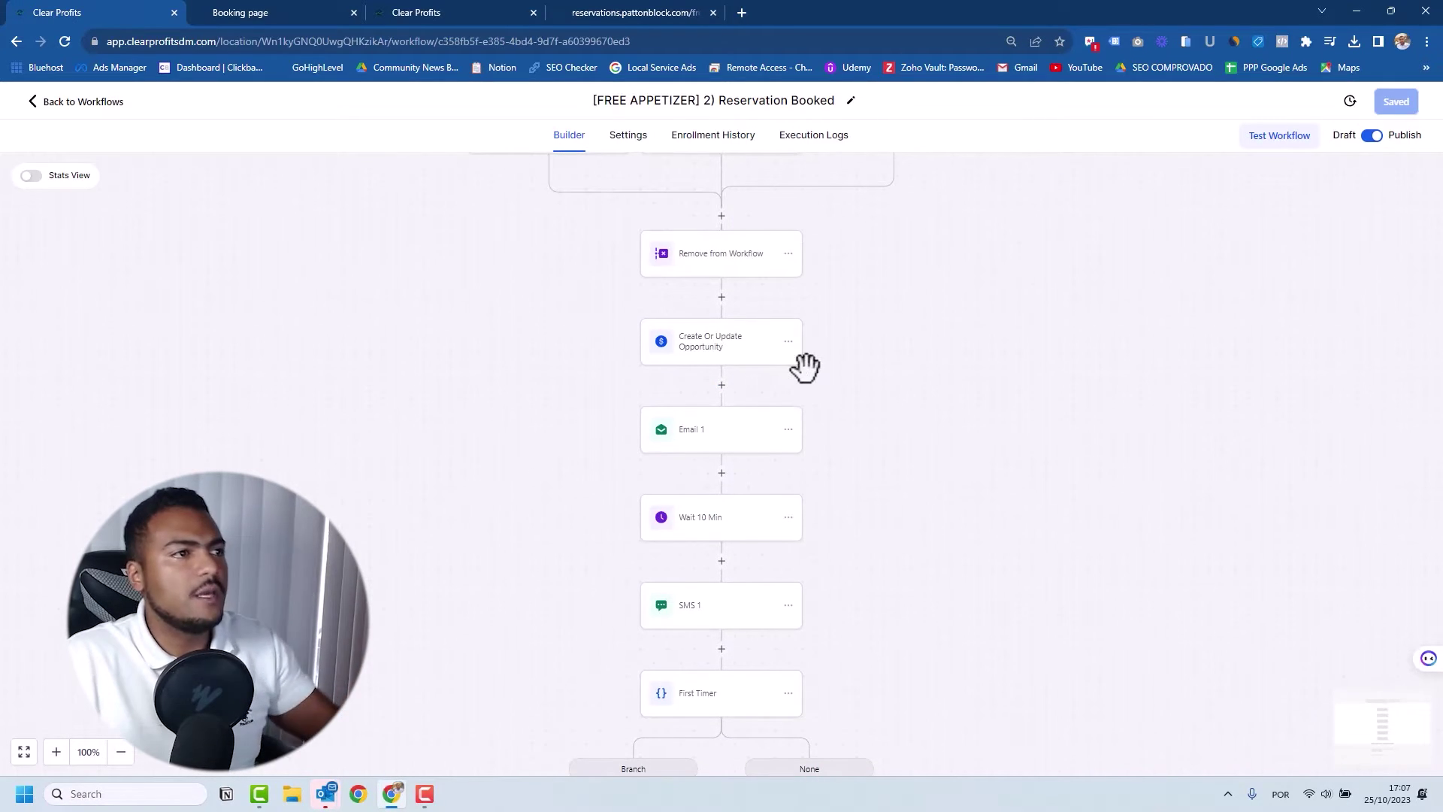
pyautogui.scroll(2, 715, 346)
pyautogui.scroll(-2, 707, 335)
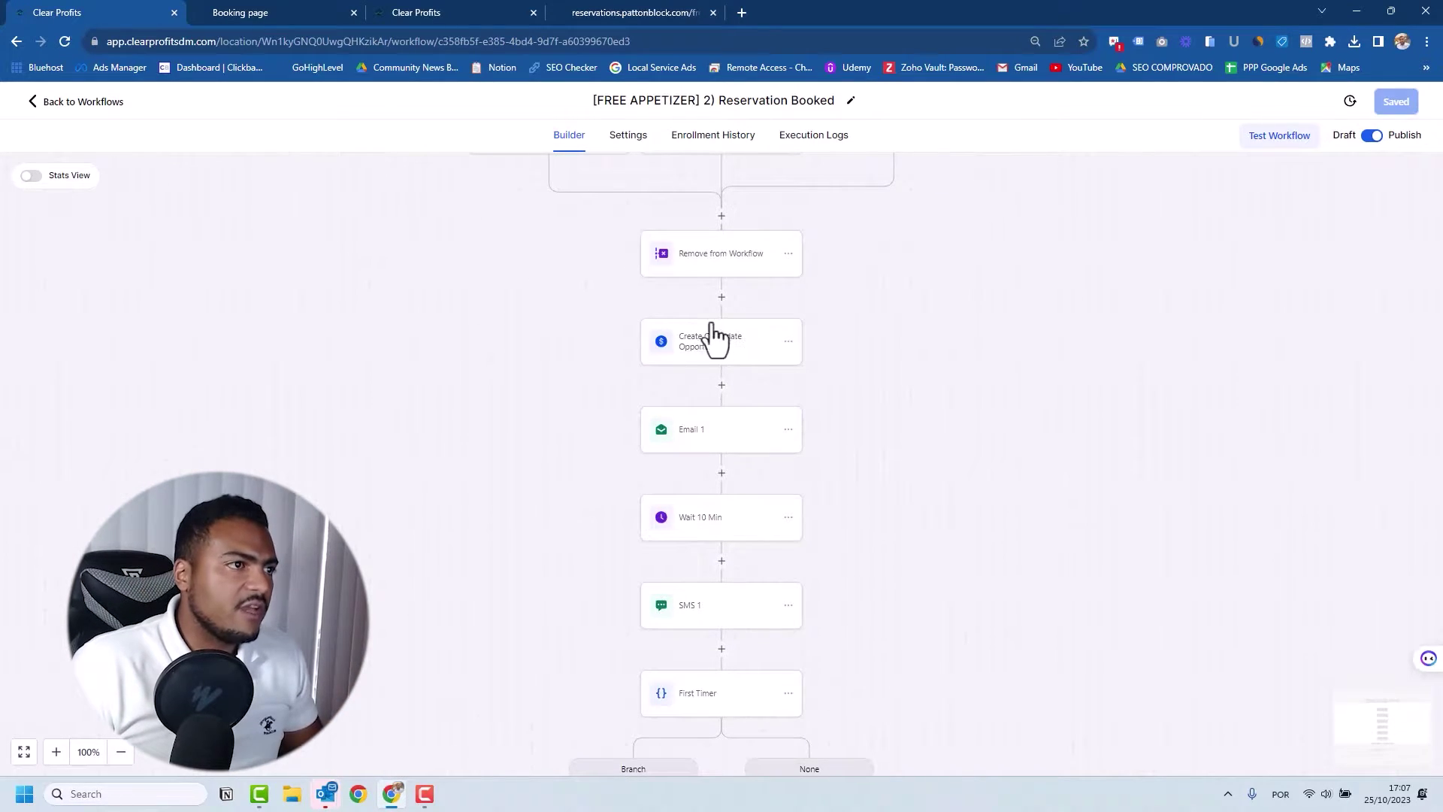
pyautogui.scroll(-1, 752, 424)
# - Review the Reservation Booked workflow's Email 1 step without changes
pyautogui.click(735, 380)
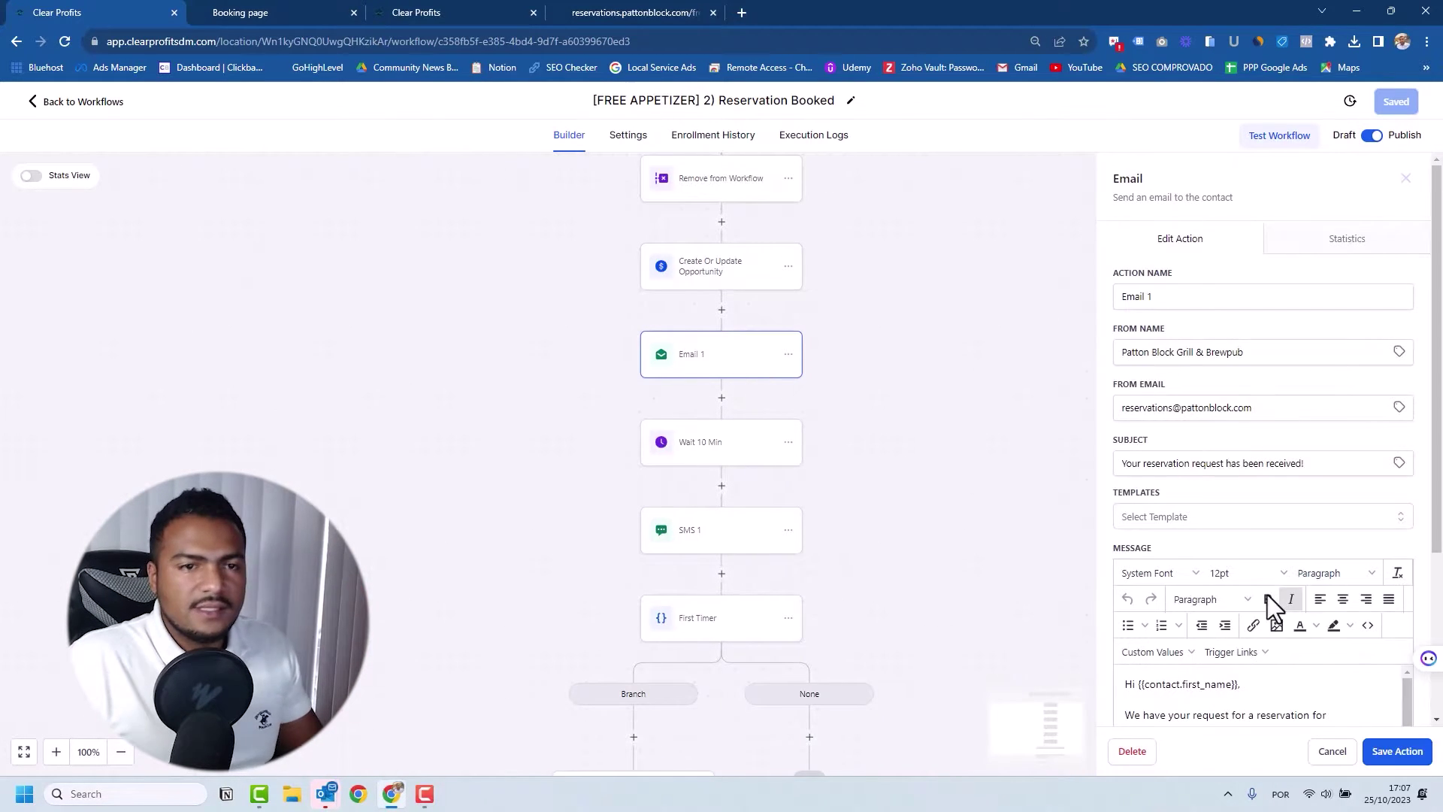
pyautogui.scroll(-3, 1240, 556)
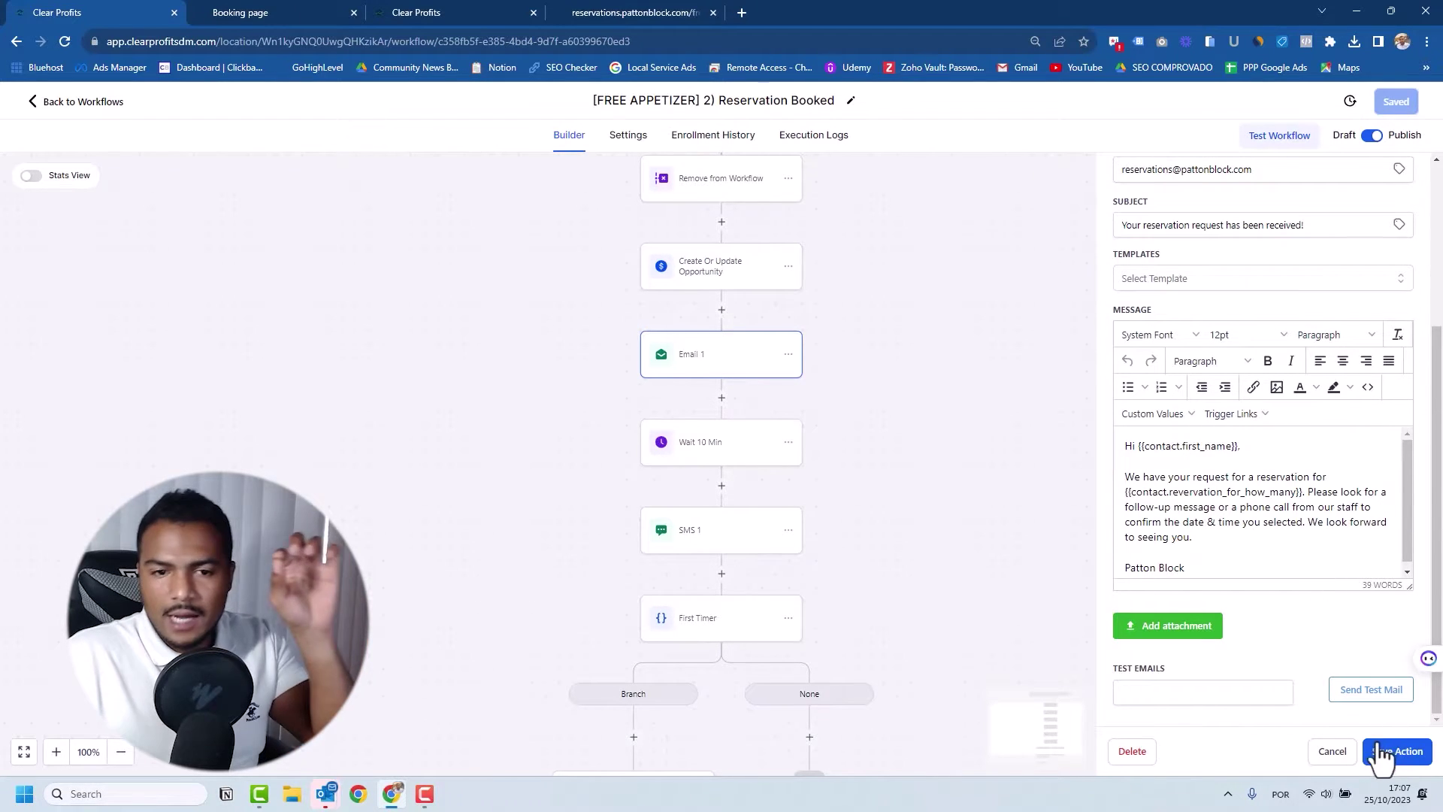
pyautogui.click(1333, 752)
pyautogui.scroll(-2, 782, 376)
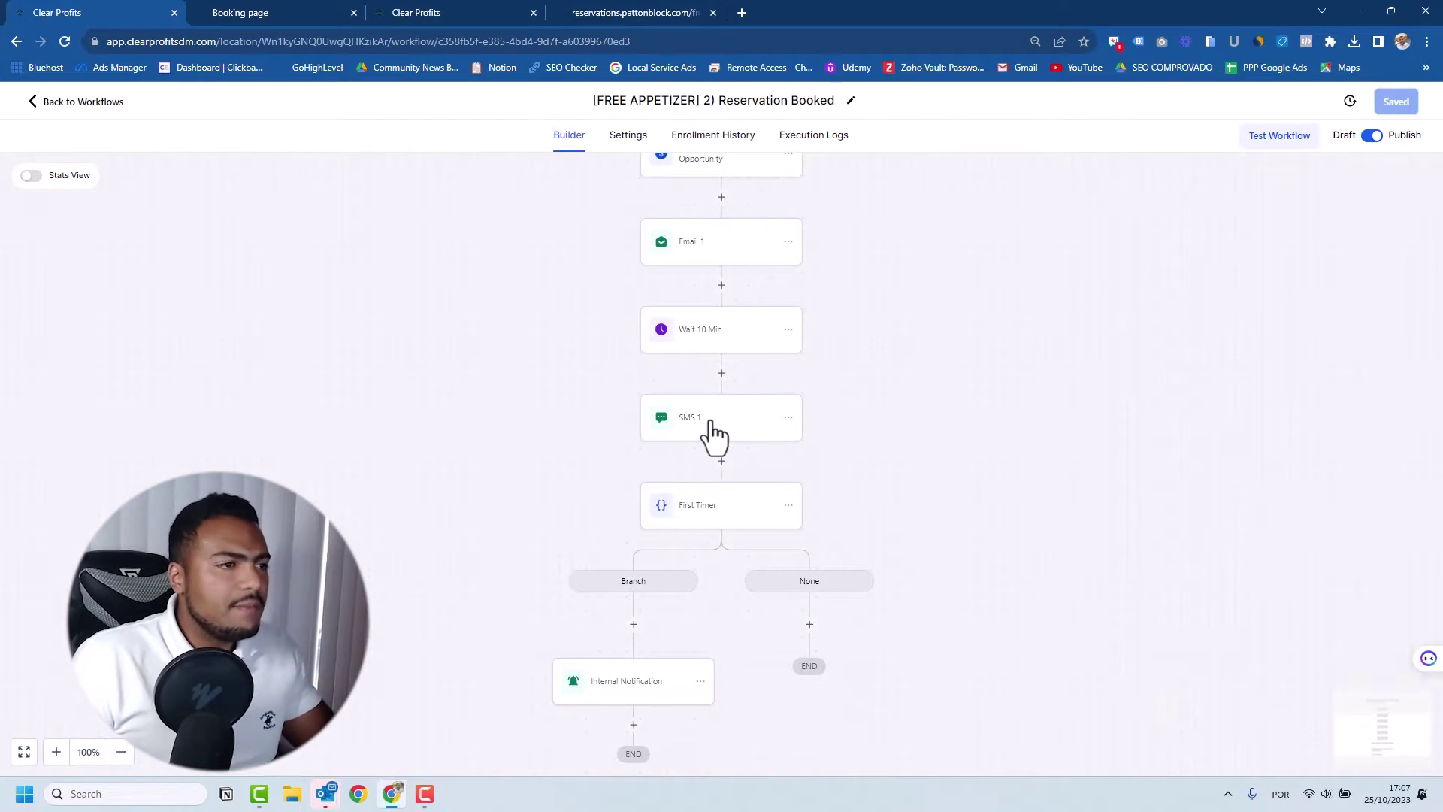
pyautogui.scroll(-3, 721, 428)
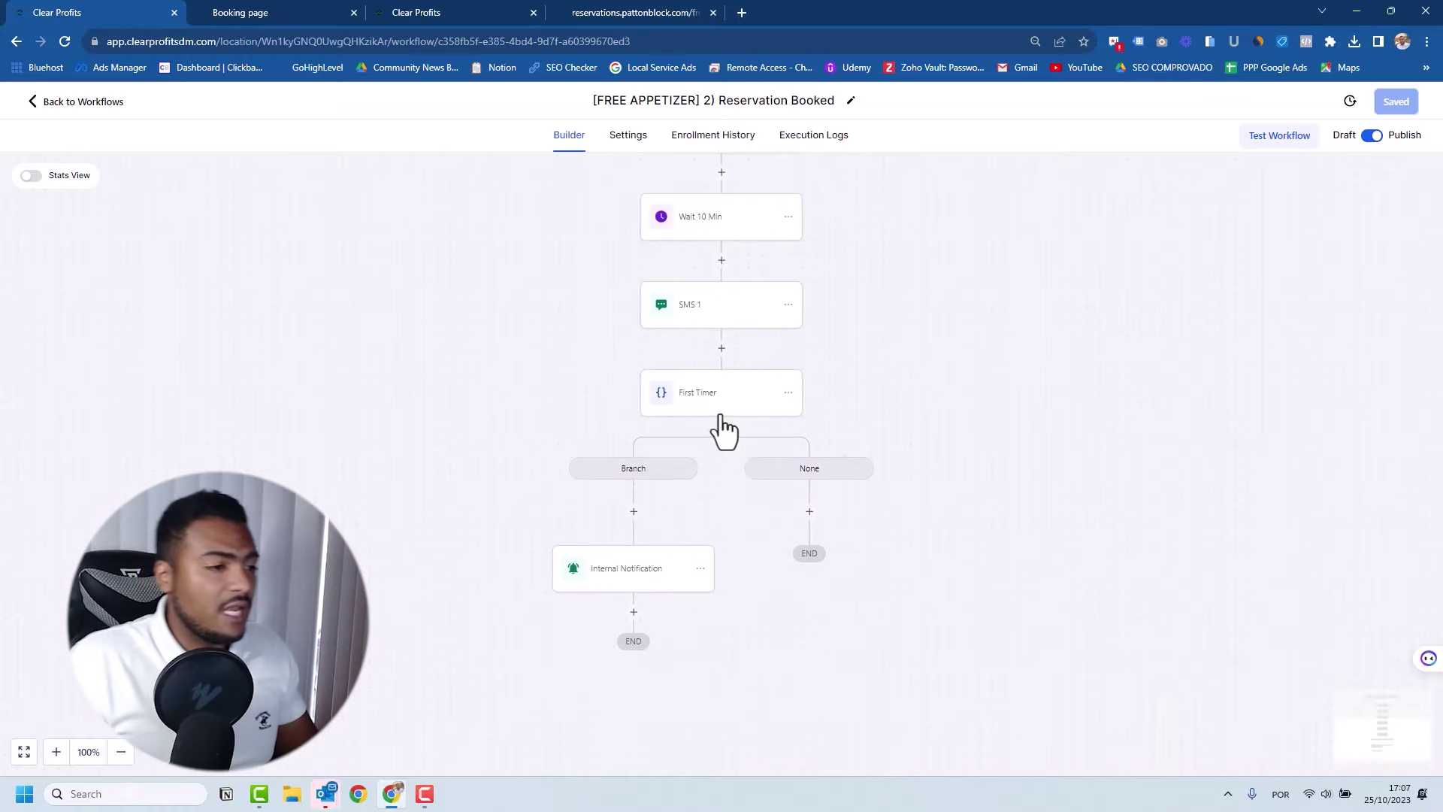
# - Check the First Timer condition and Internal Notification settings, then reopen Reservation Booked
pyautogui.click(754, 429)
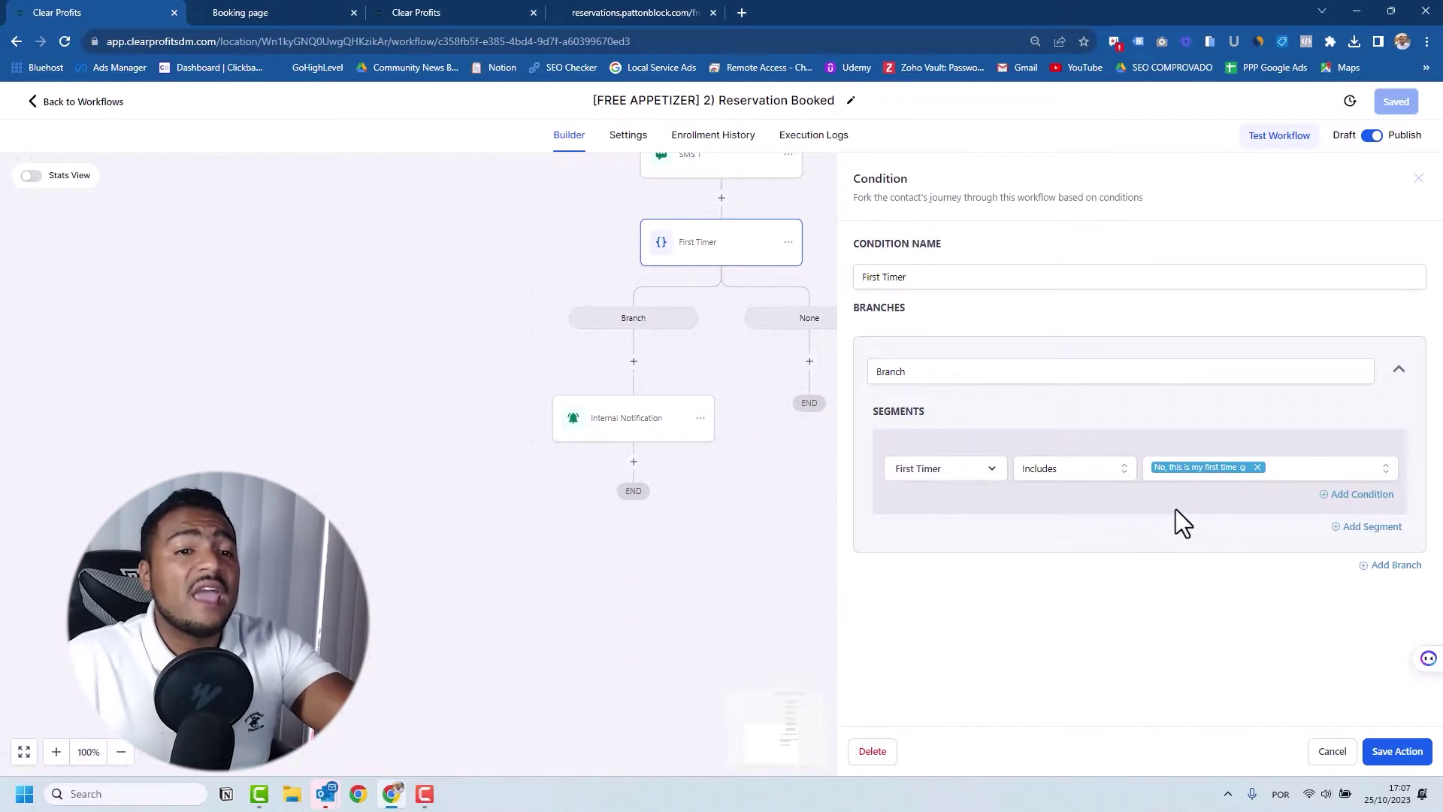
pyautogui.click(1331, 751)
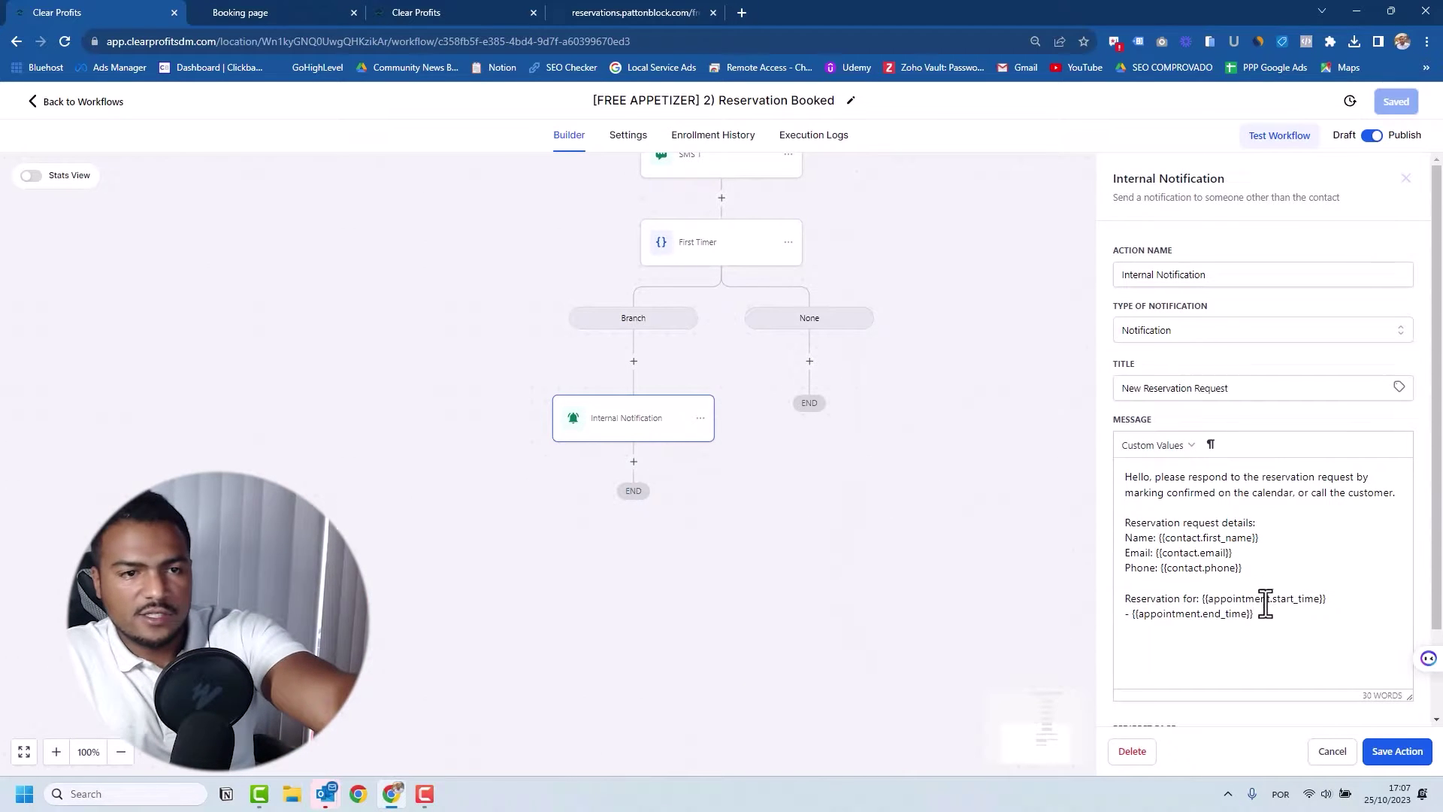
pyautogui.click(1335, 752)
pyautogui.scroll(5, 902, 385)
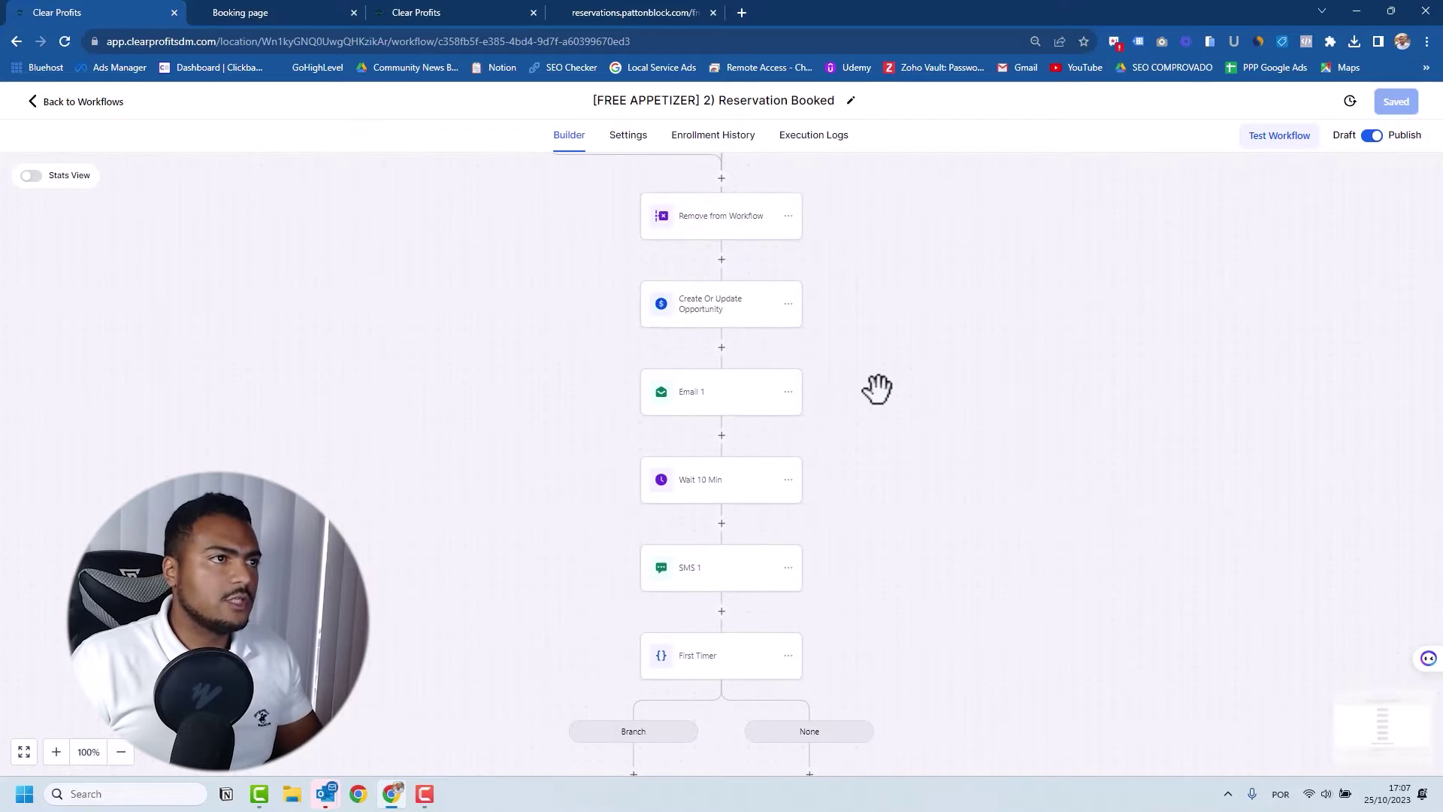
pyautogui.scroll(-10, 848, 384)
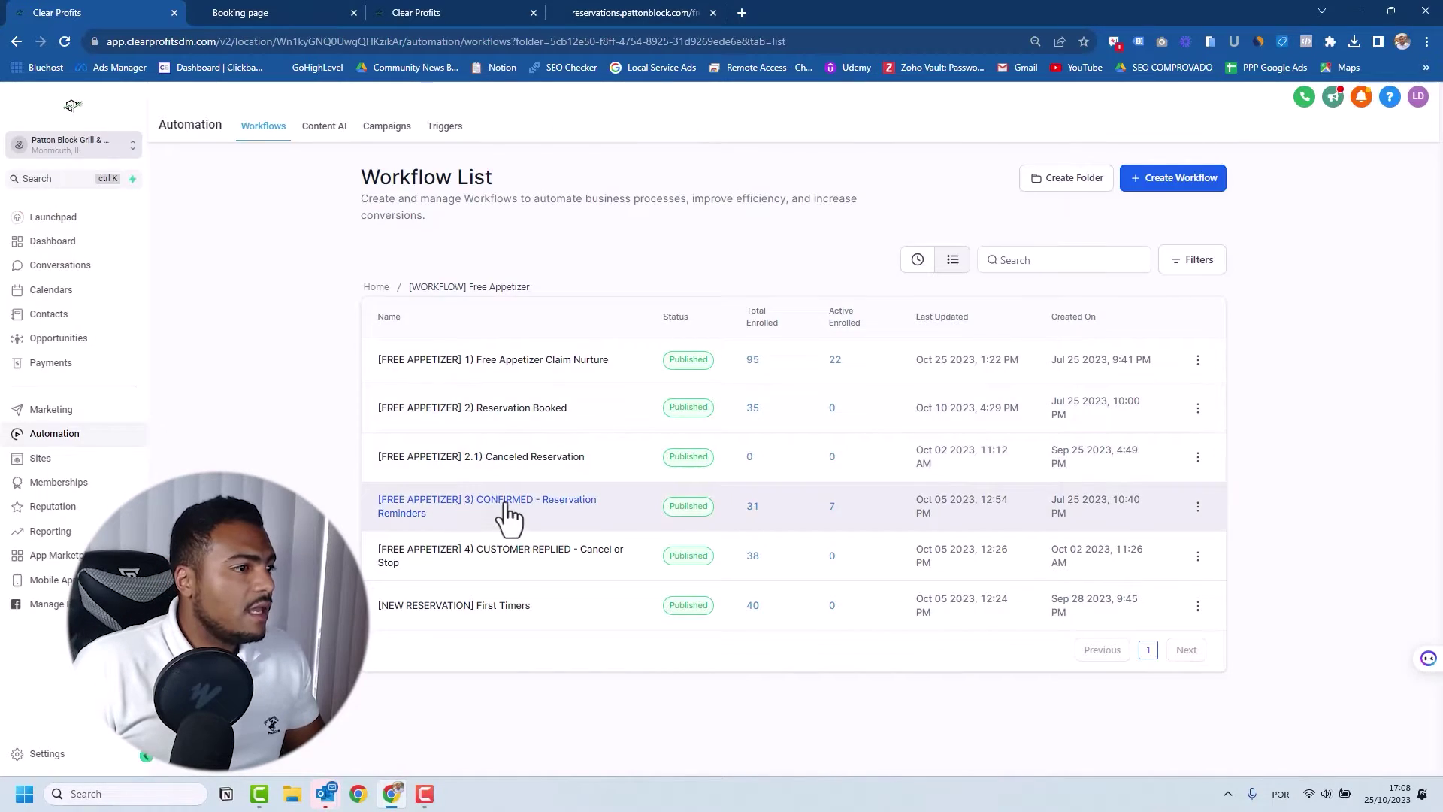
pyautogui.click(1120, 444)
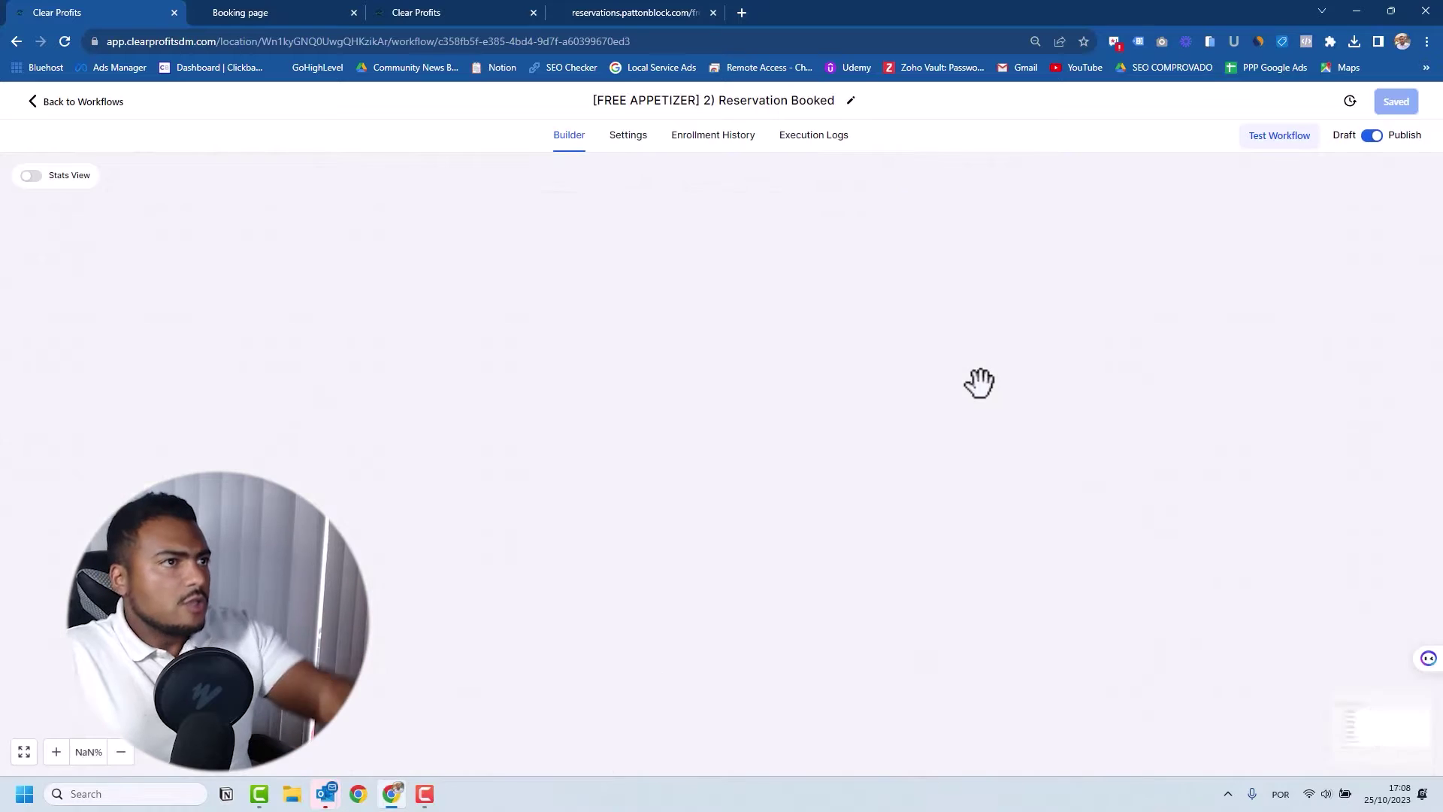
# - Dismiss the action picker and open the 3) CONFIRMED - Reservation Reminders workflow from the list
pyautogui.click(857, 233)
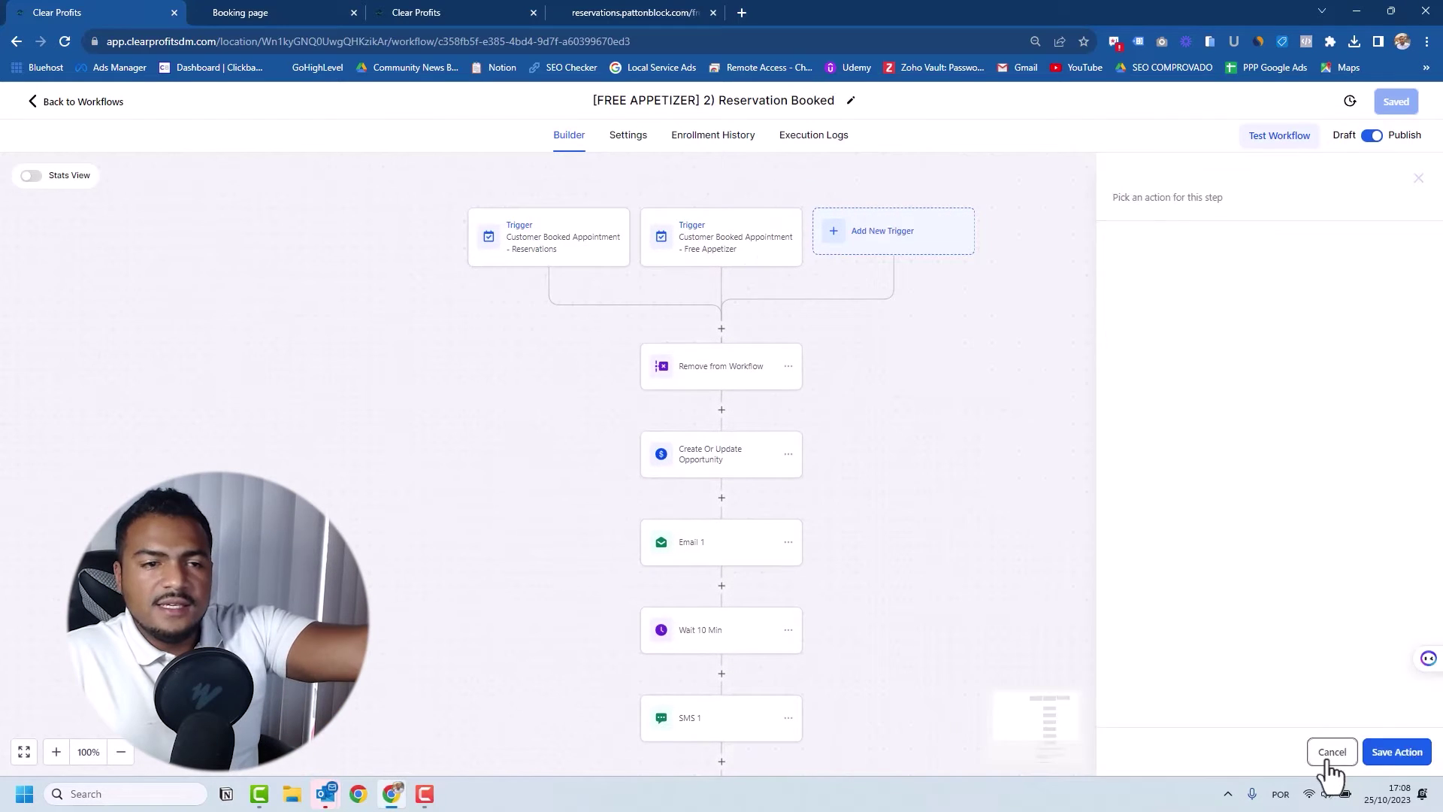
pyautogui.click(1327, 752)
pyautogui.click(113, 101)
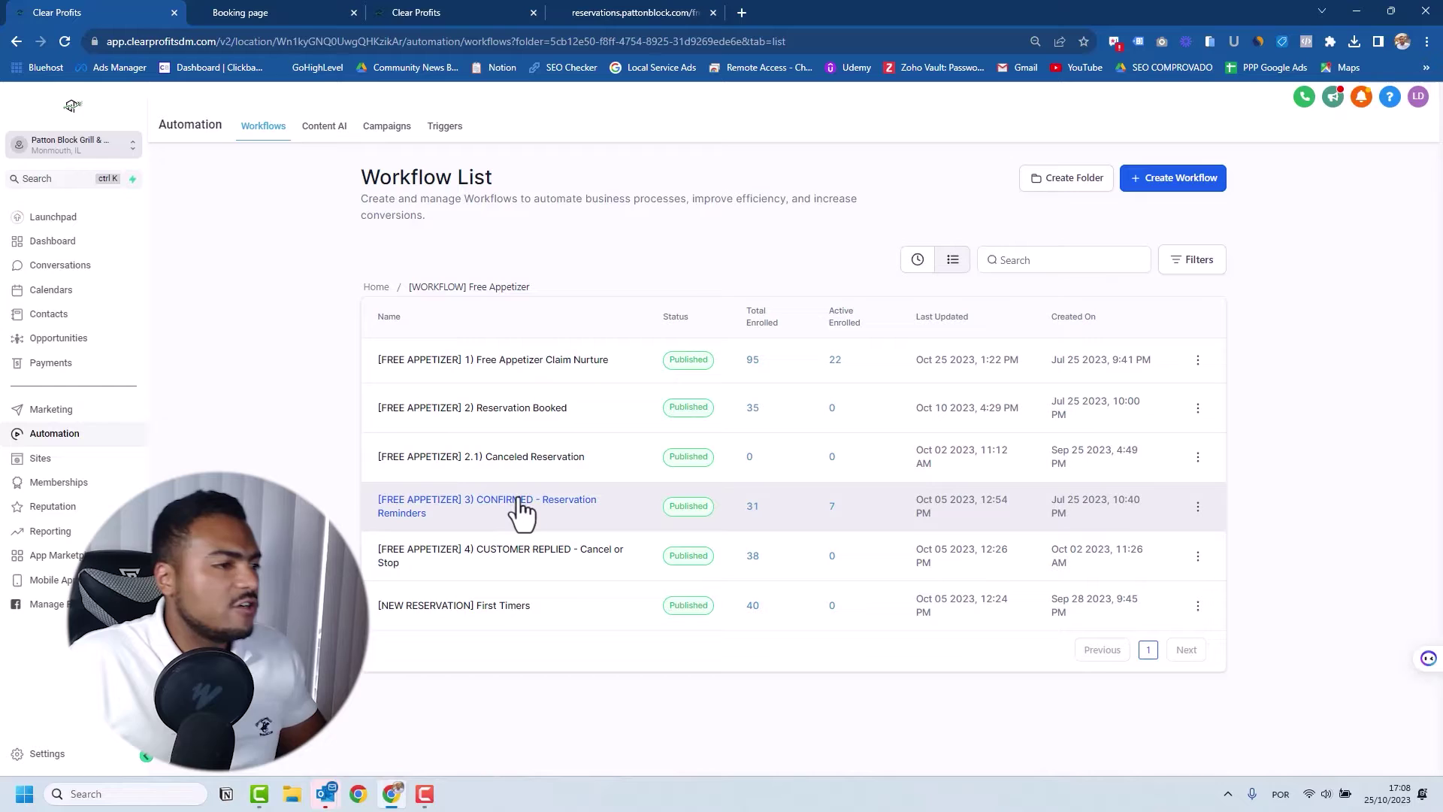
pyautogui.click(521, 505)
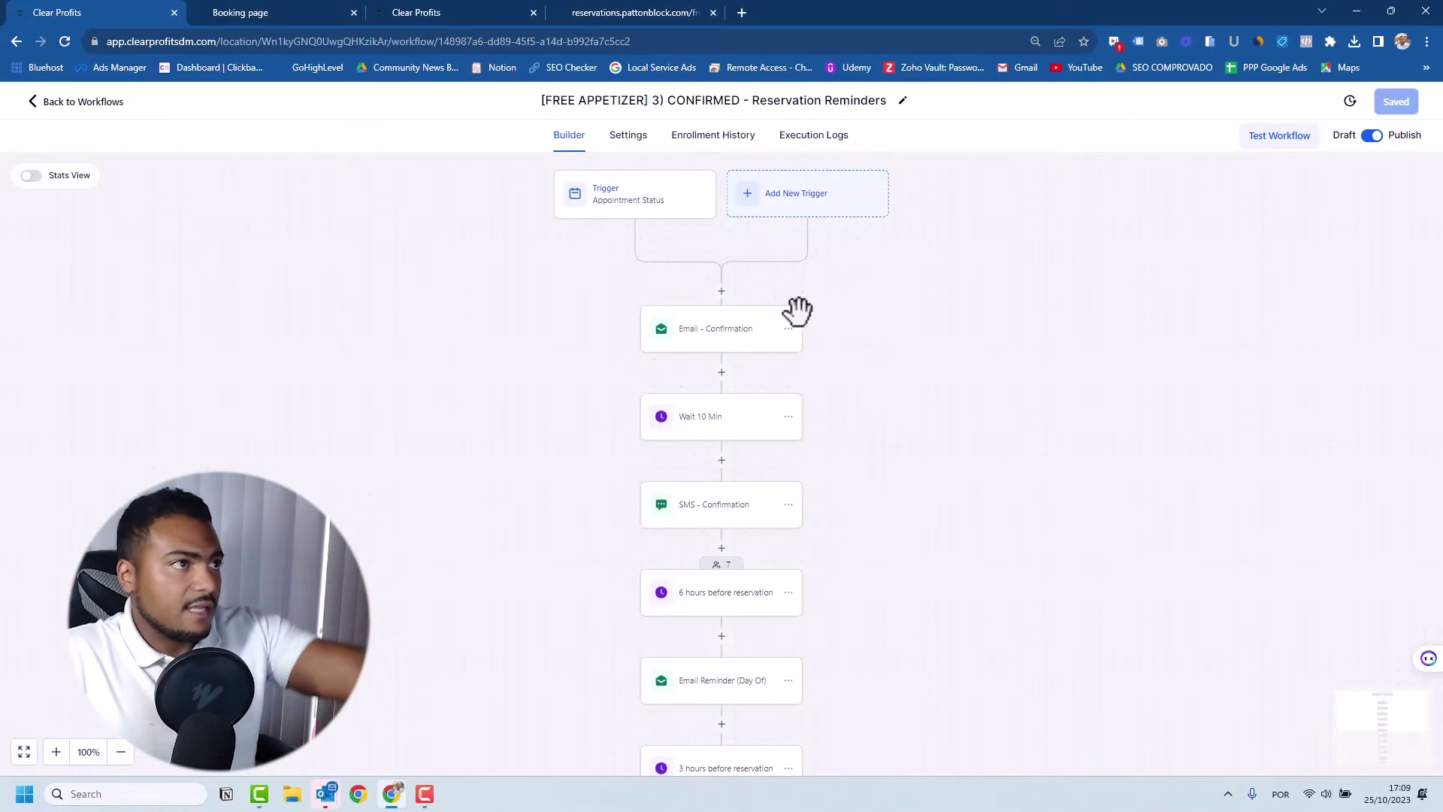
pyautogui.click(728, 333)
pyautogui.scroll(-3, 1214, 462)
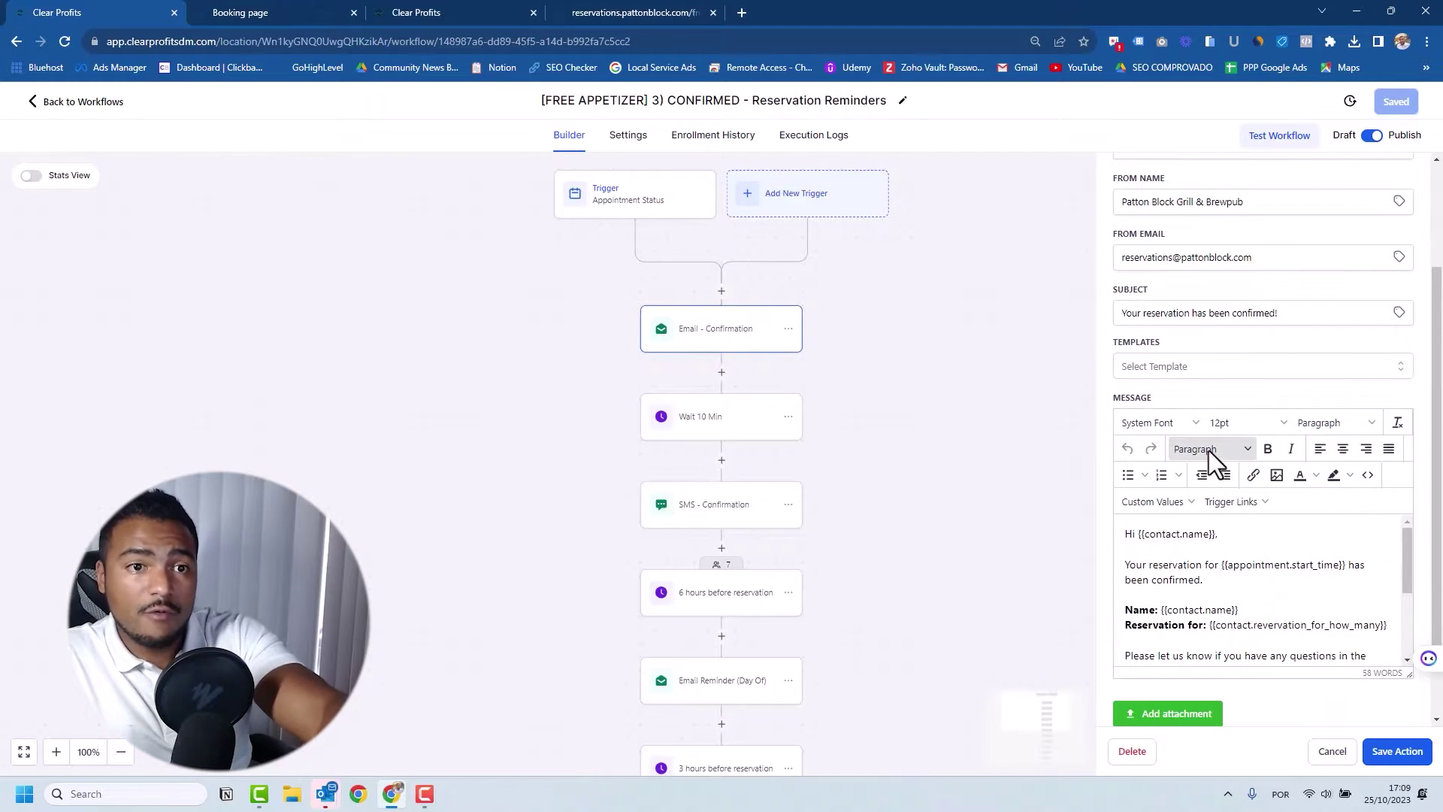
pyautogui.click(1333, 754)
pyautogui.click(686, 413)
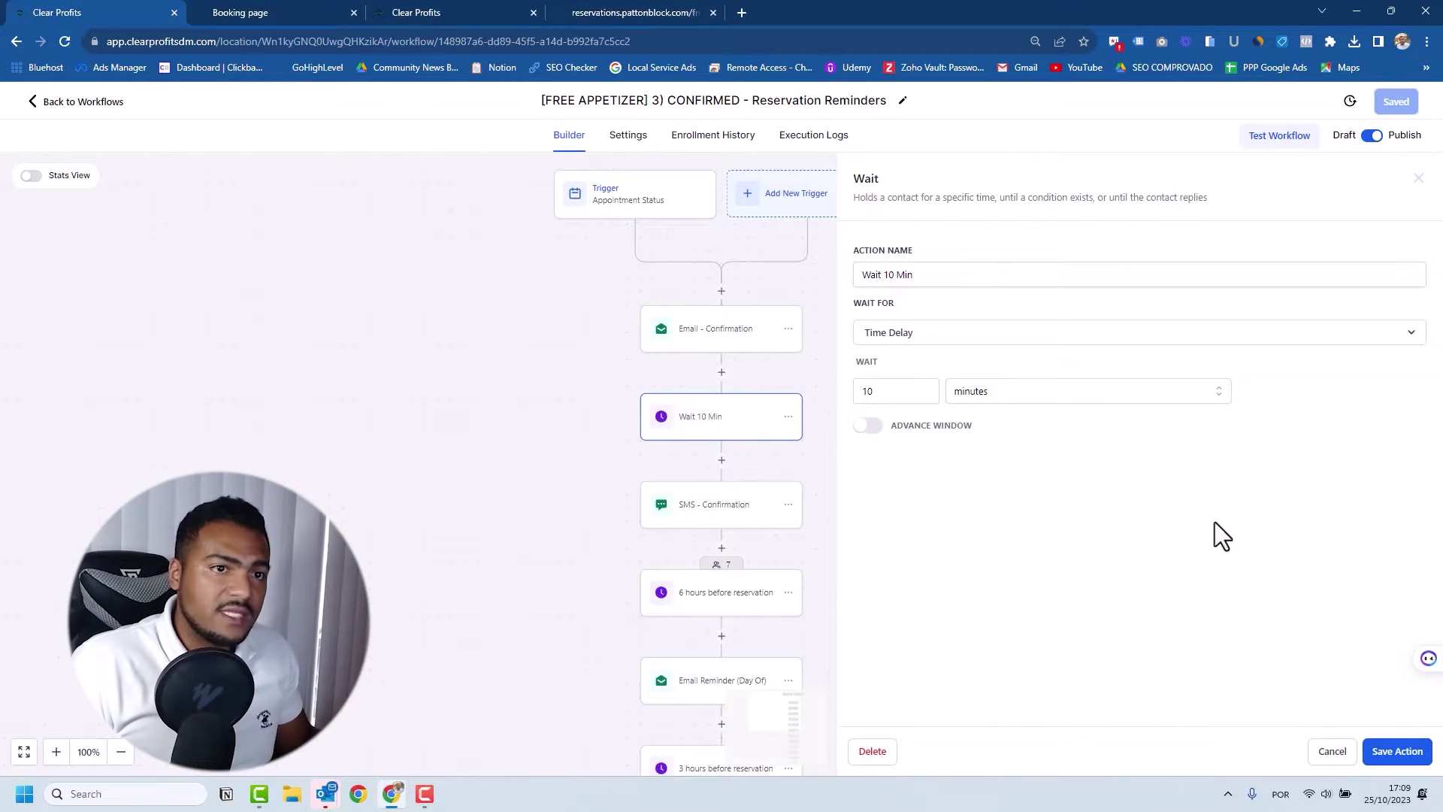
pyautogui.click(1332, 751)
pyautogui.click(715, 506)
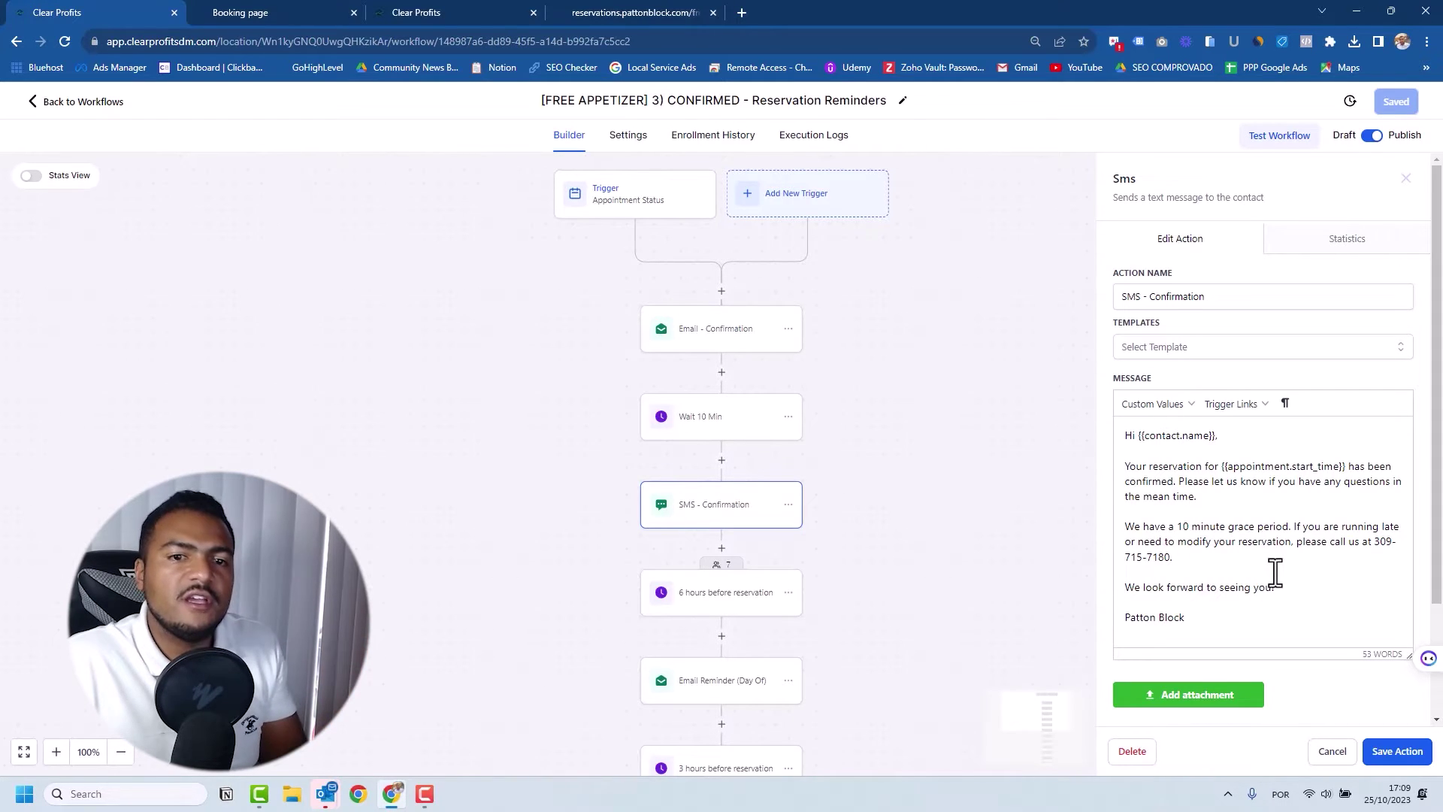
pyautogui.scroll(-3, 749, 445)
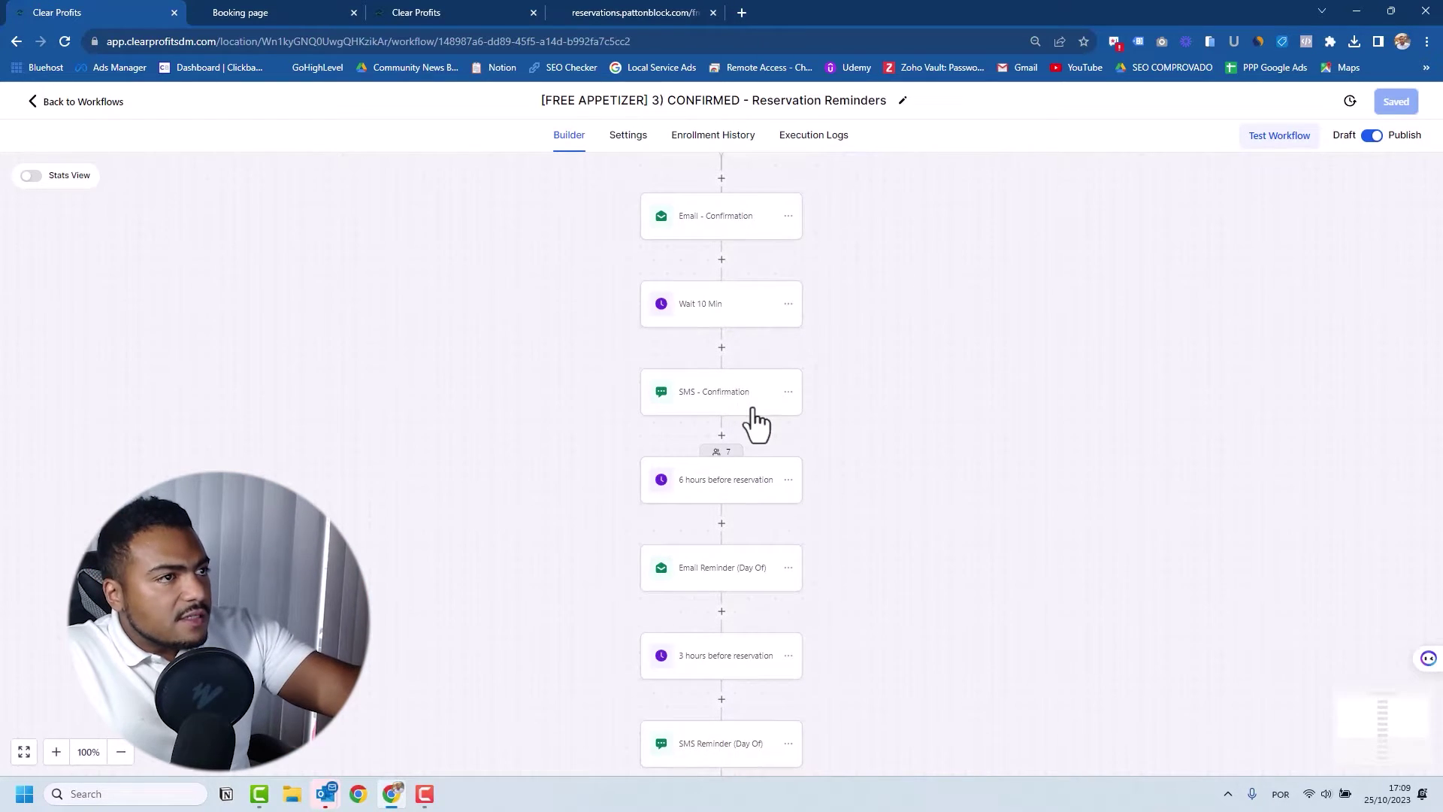
pyautogui.scroll(1, 758, 423)
pyautogui.scroll(-2, 726, 335)
pyautogui.scroll(-2, 726, 335)
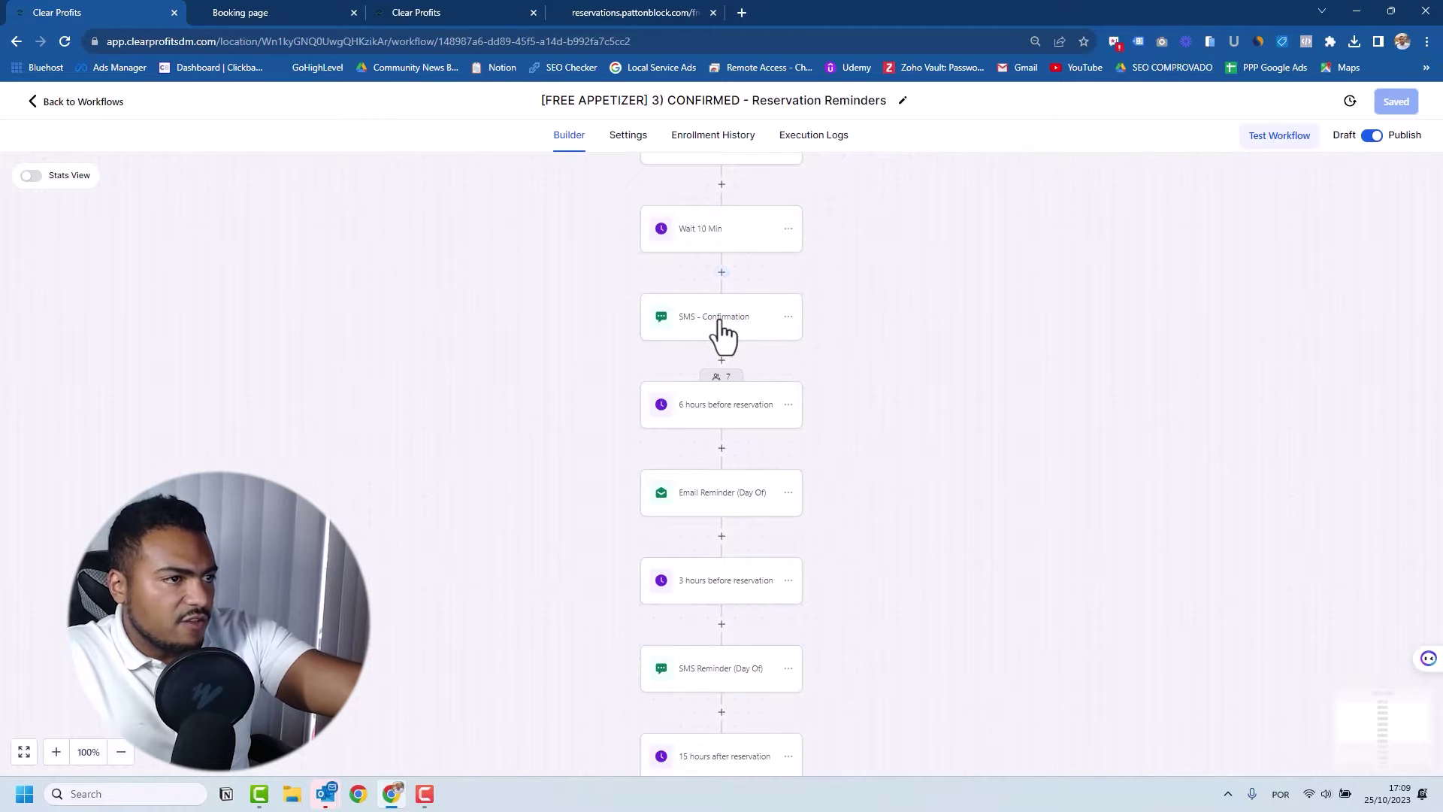
pyautogui.click(756, 440)
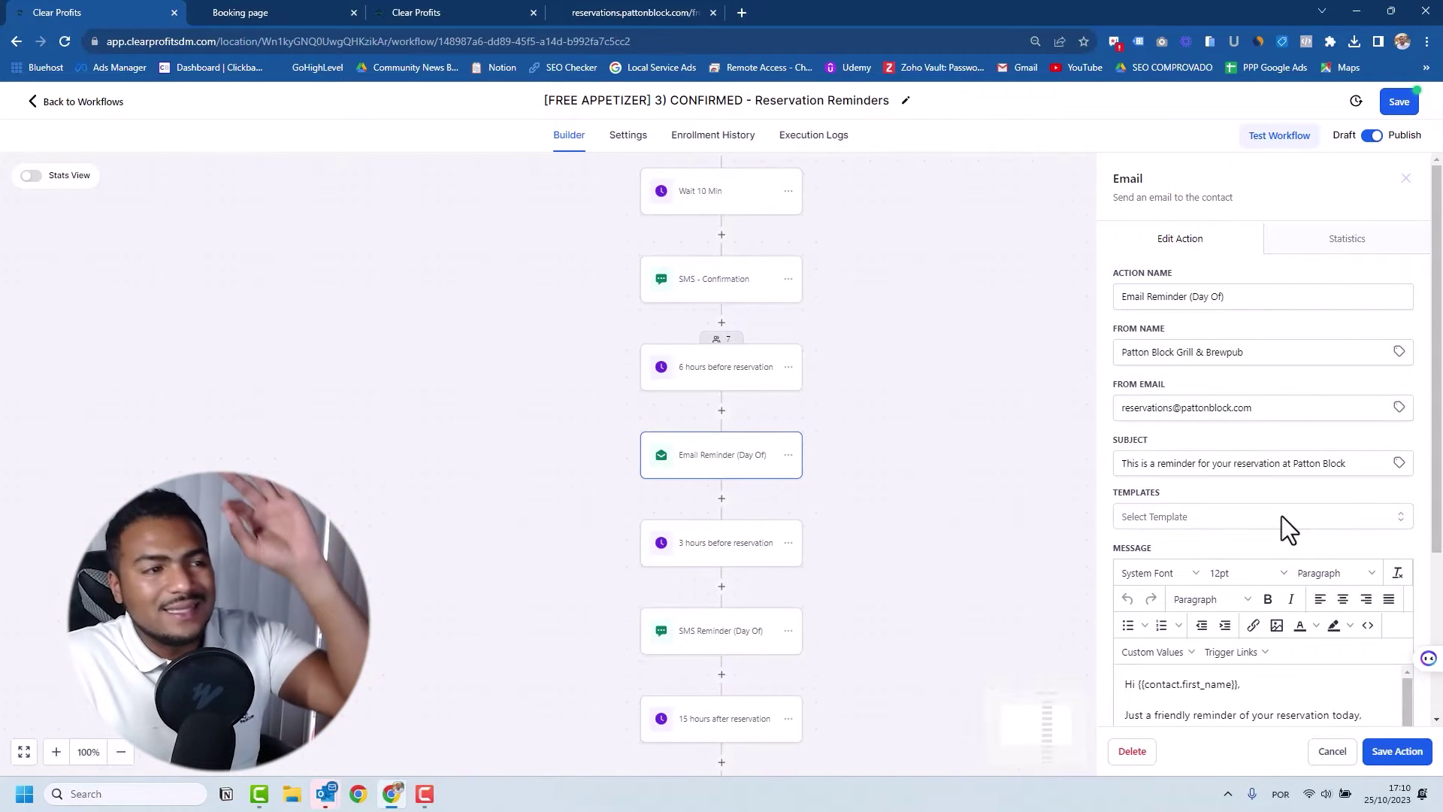
pyautogui.scroll(-2, 1278, 519)
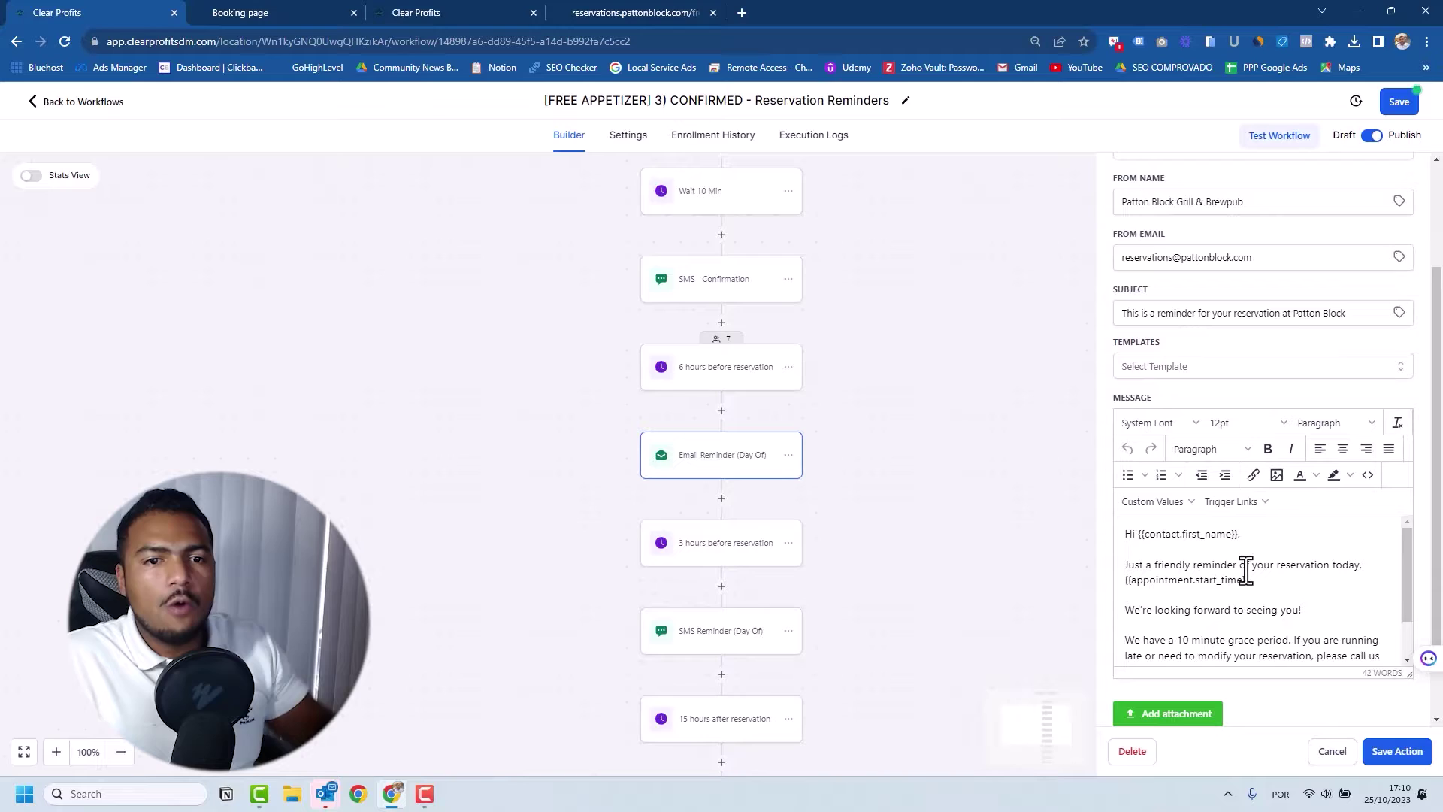
pyautogui.scroll(-2, 1252, 571)
pyautogui.scroll(2, 1256, 563)
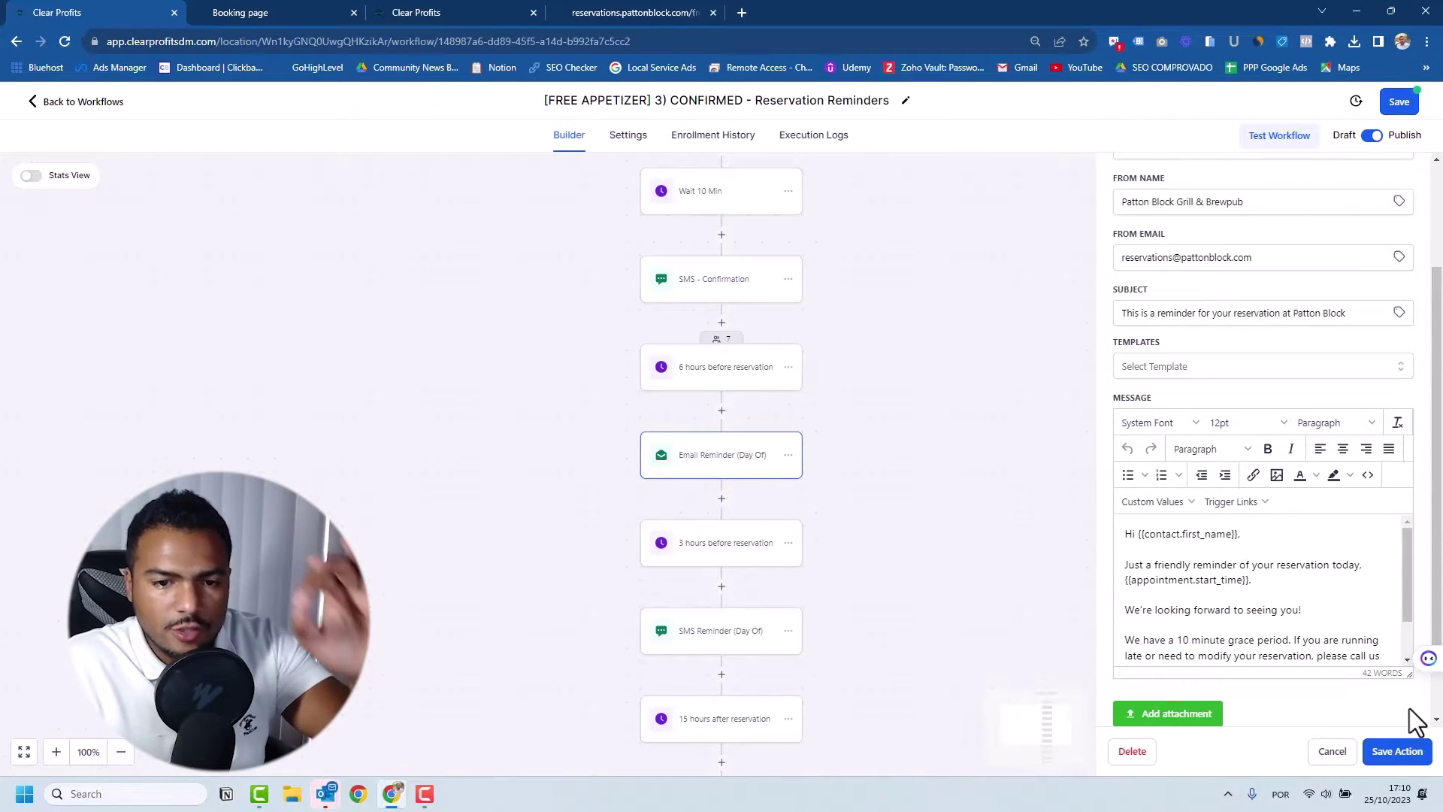
pyautogui.click(1397, 751)
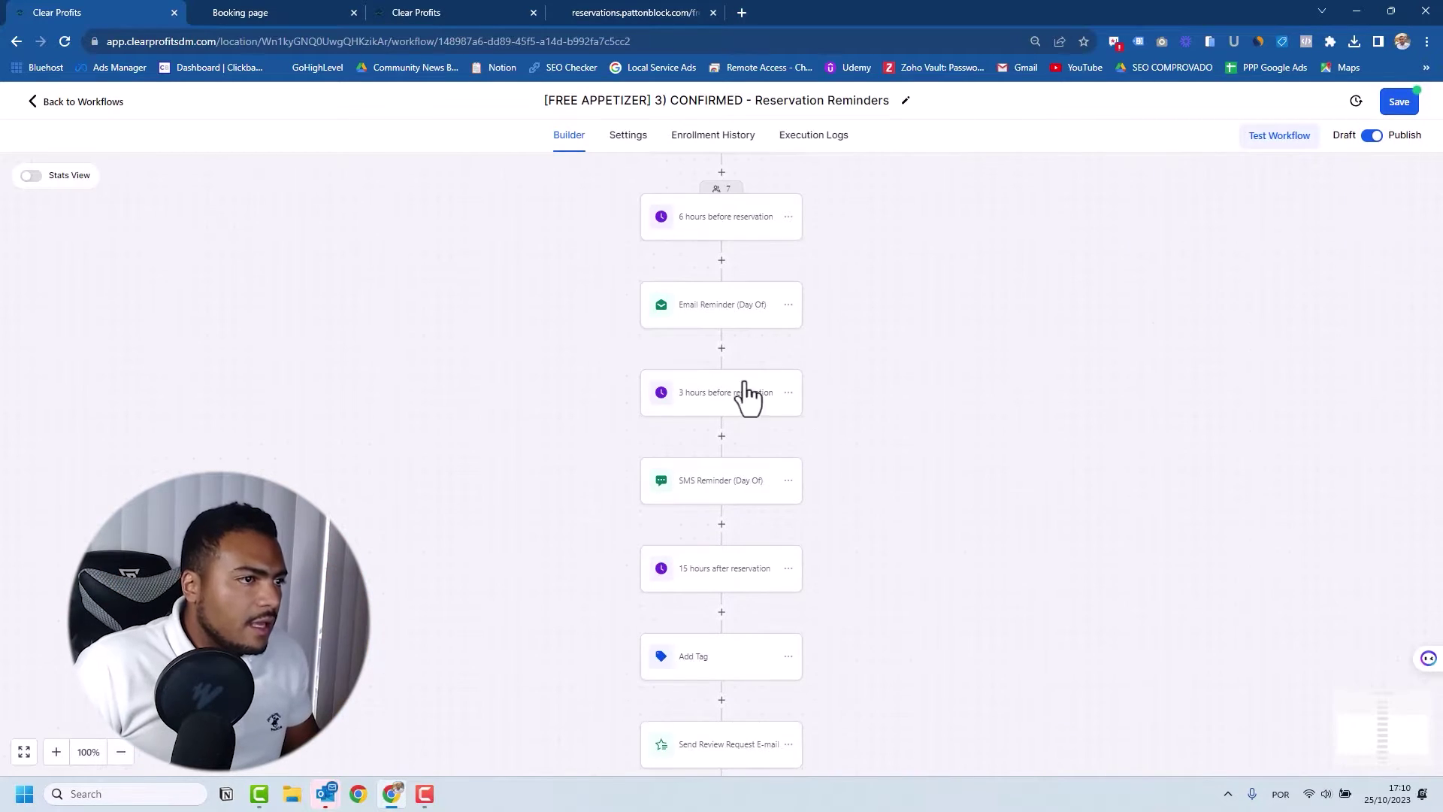
pyautogui.click(711, 489)
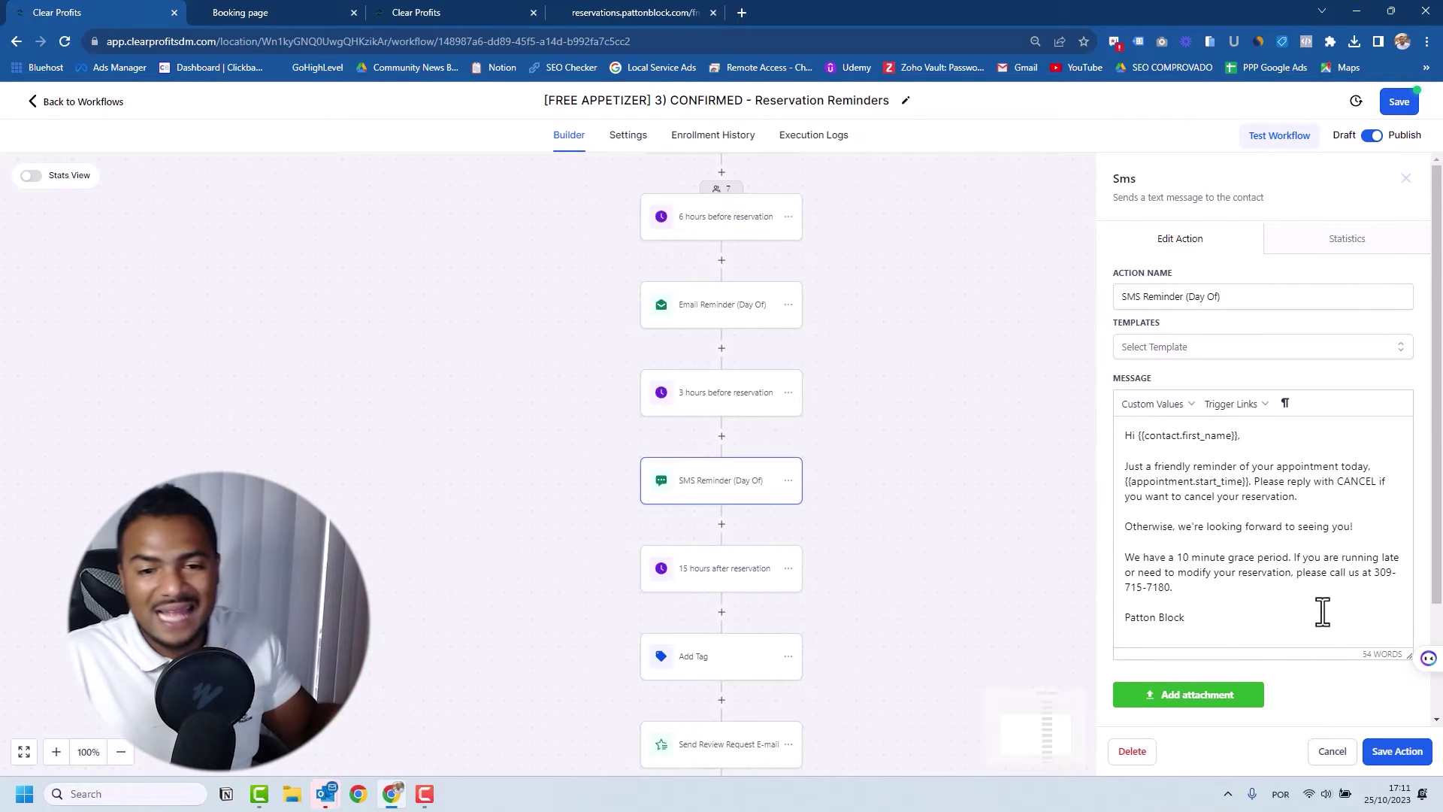
pyautogui.click(1362, 754)
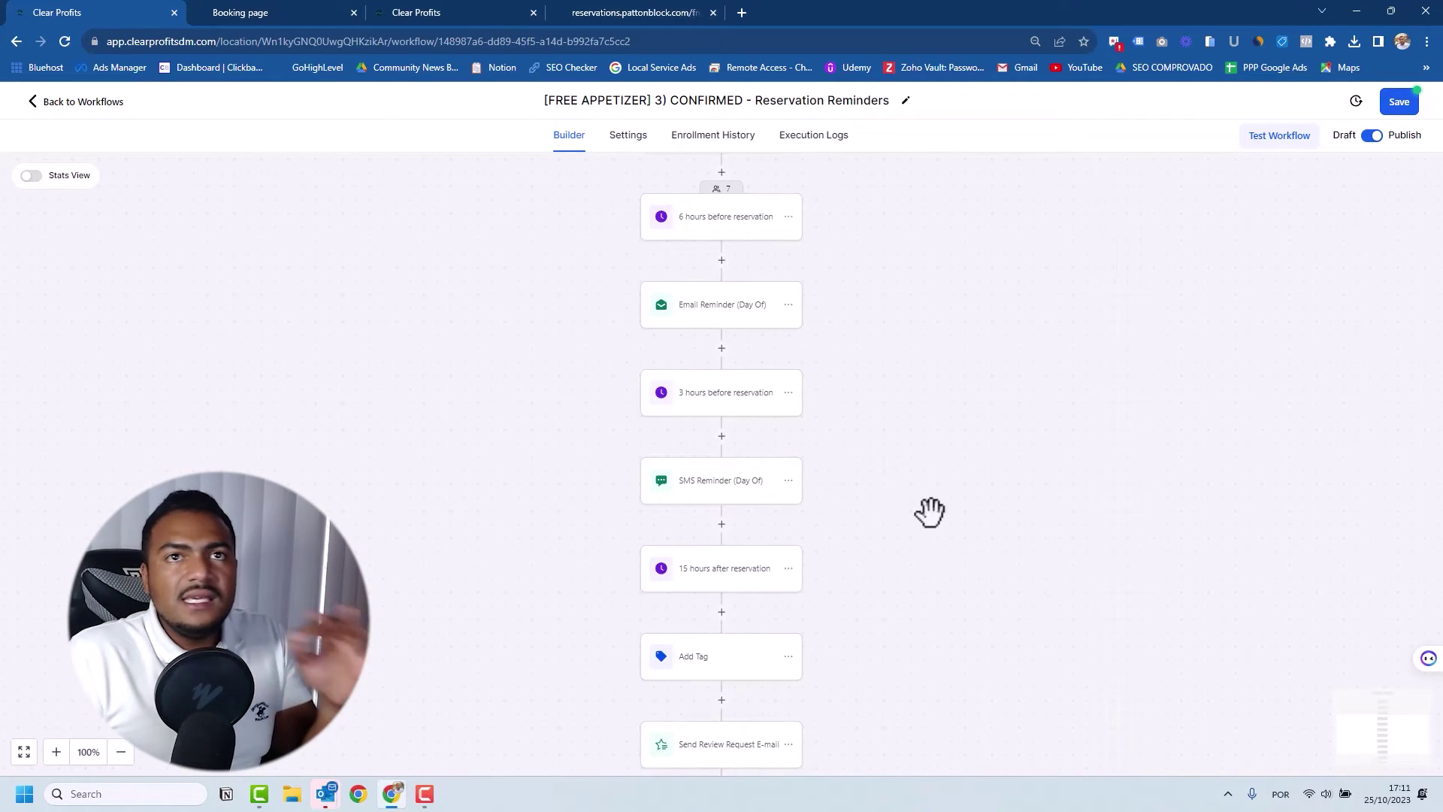
pyautogui.scroll(-1, 897, 422)
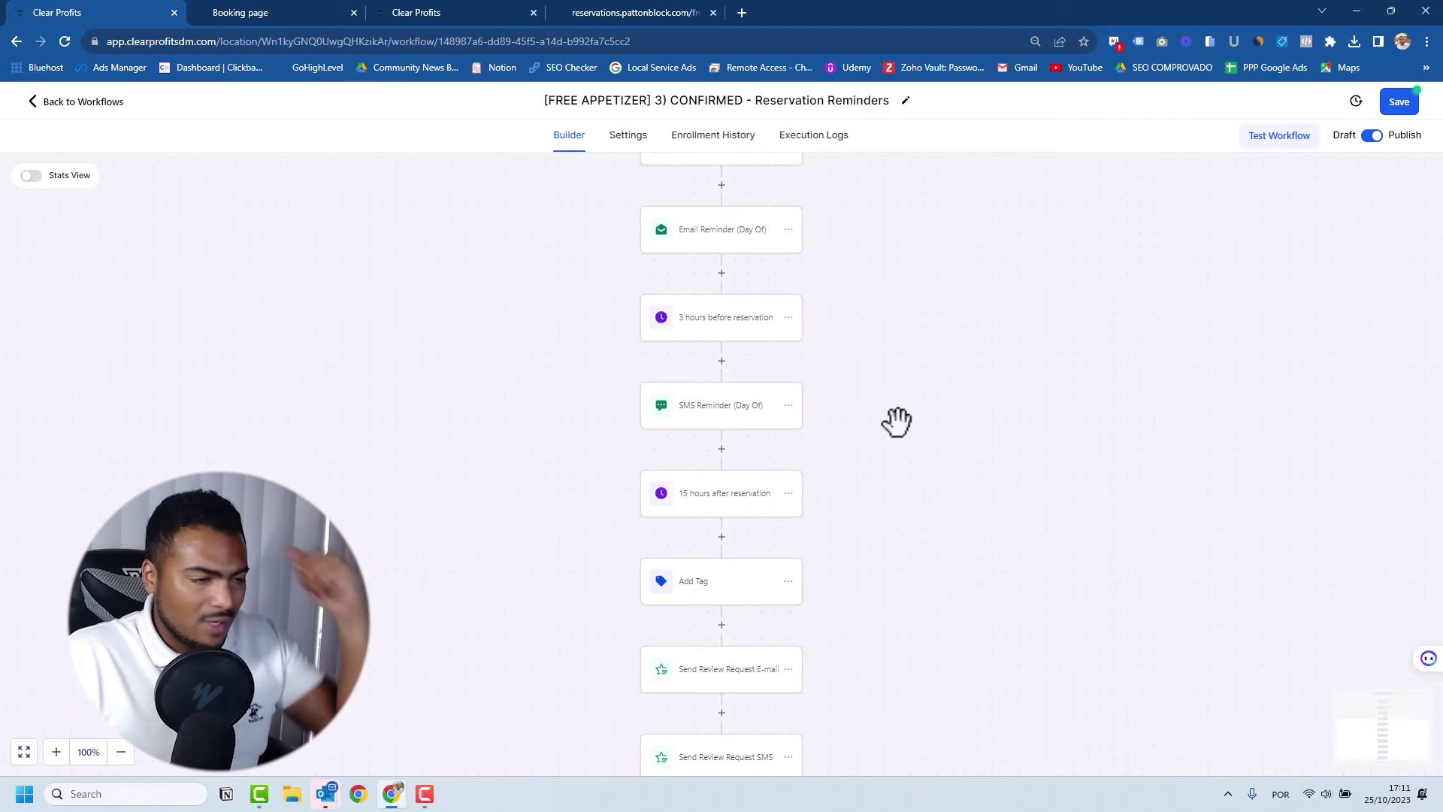
pyautogui.scroll(-2, 873, 393)
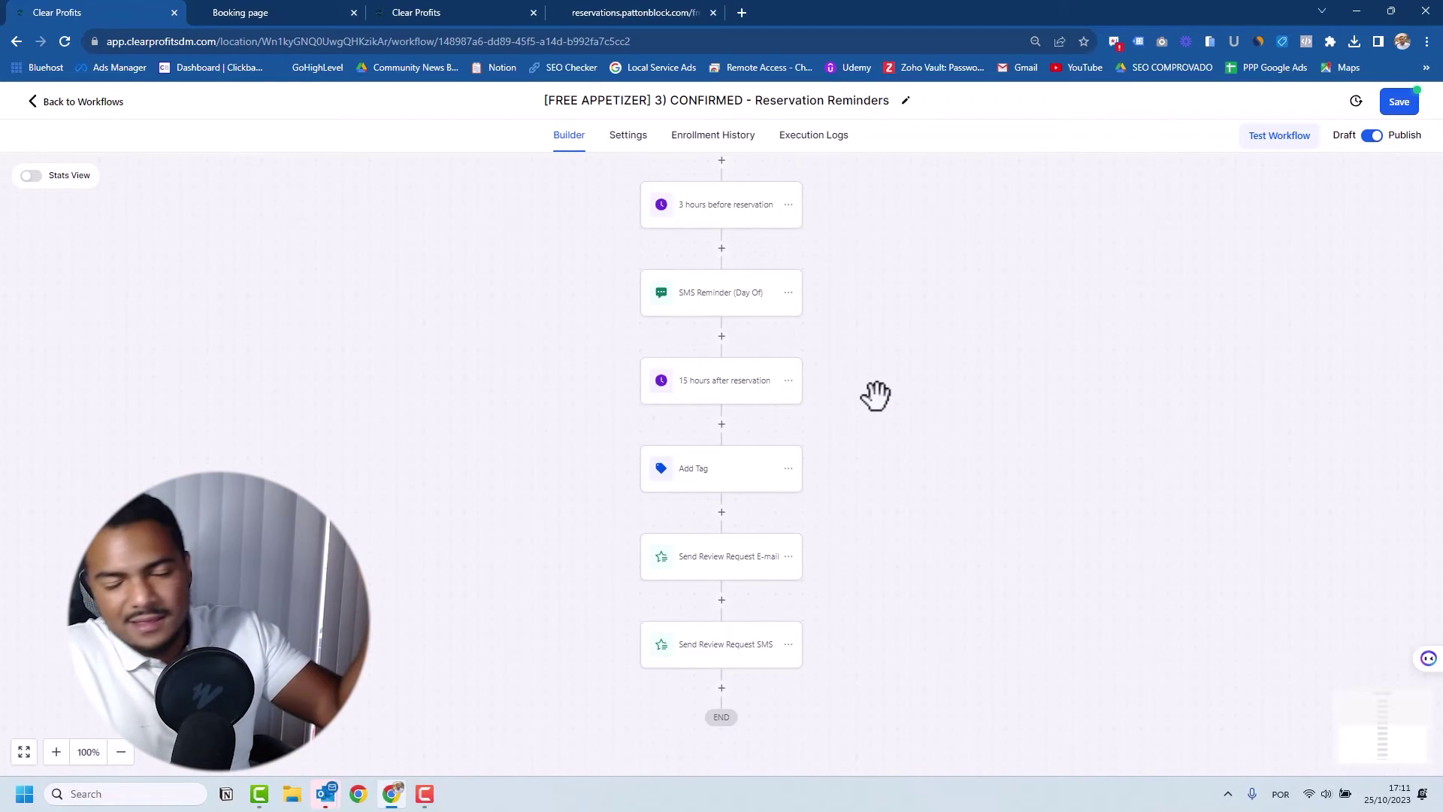
pyautogui.scroll(1, 857, 368)
pyautogui.scroll(-2, 855, 370)
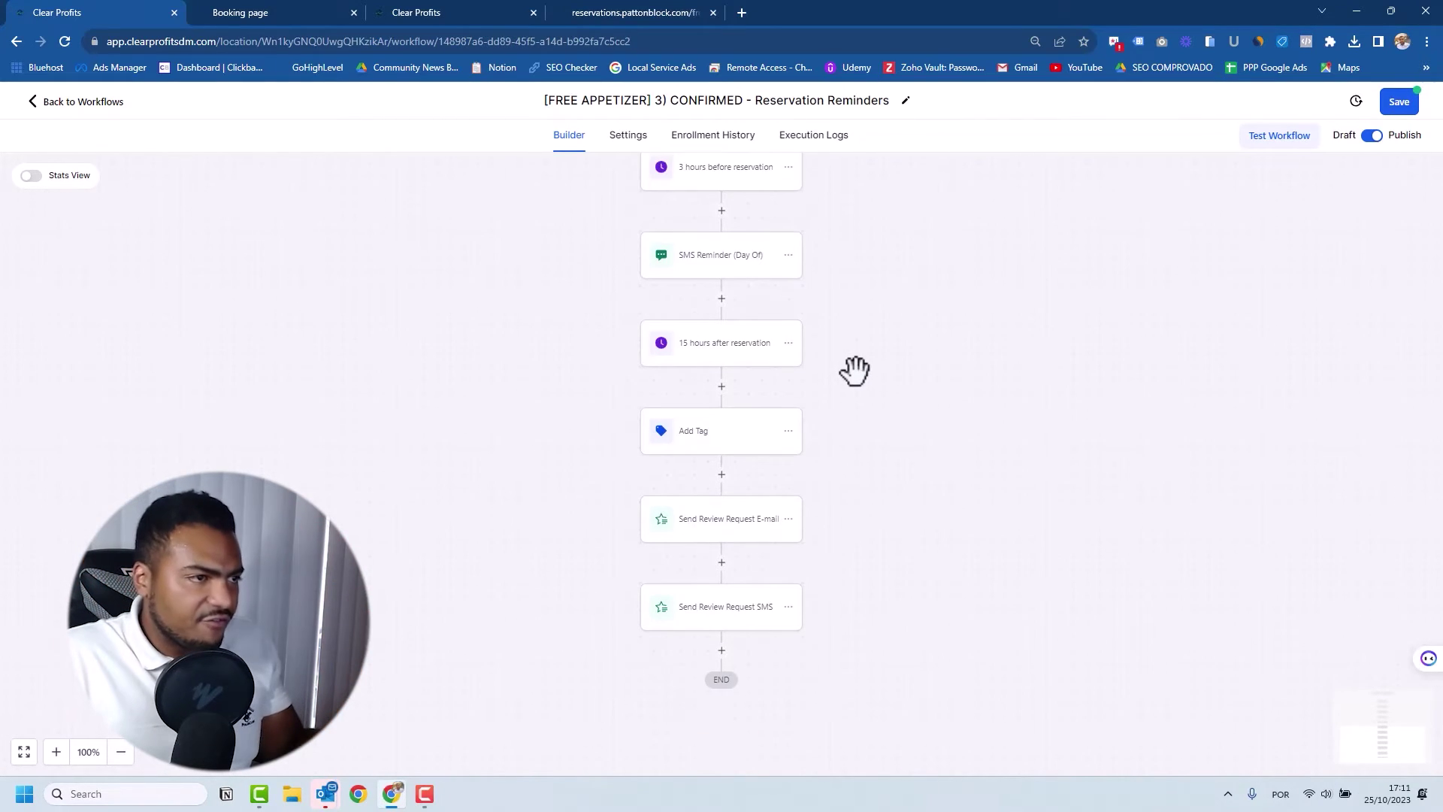
pyautogui.scroll(-1, 856, 371)
pyautogui.scroll(-1, 856, 370)
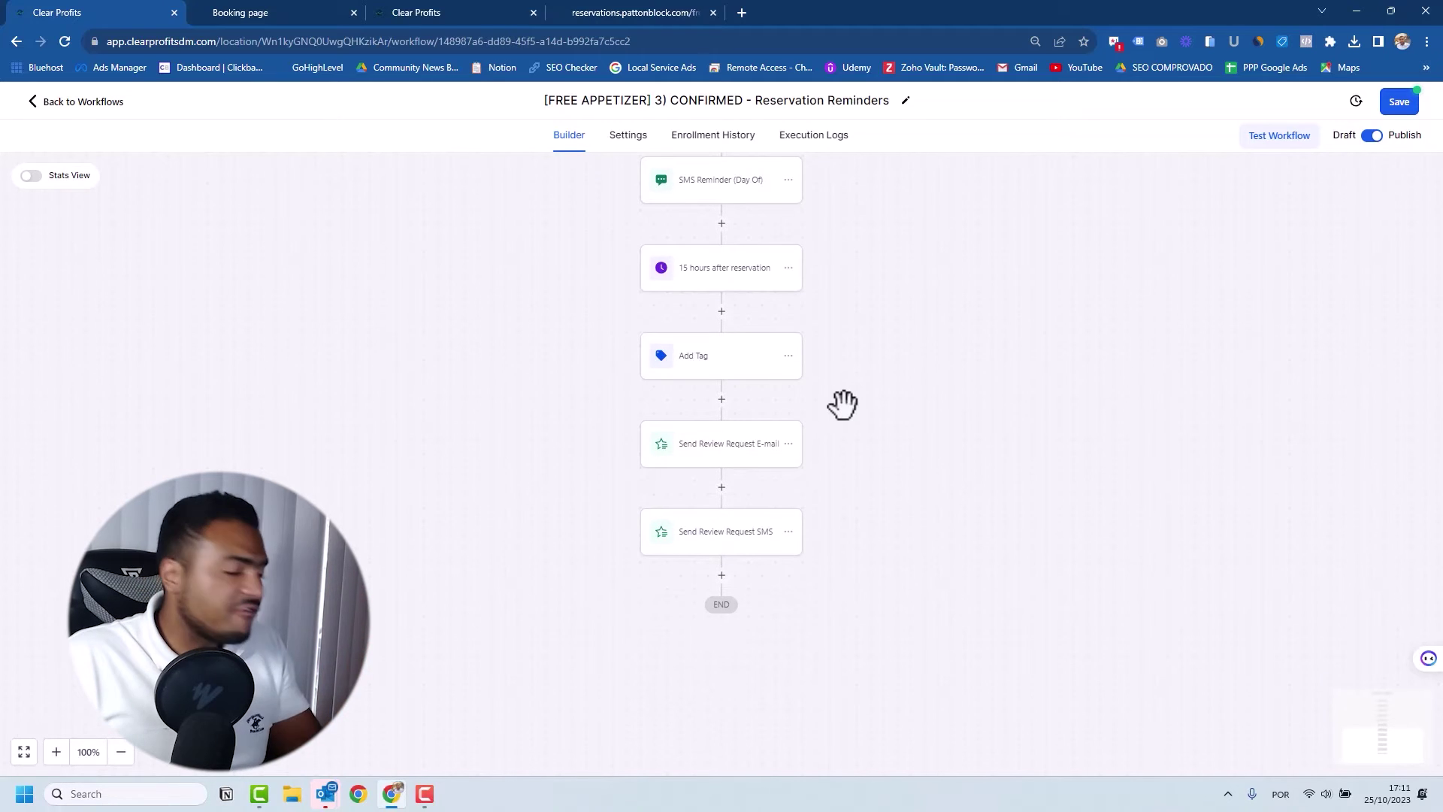
# - Inspect the Send Review Request E-mail step, then save the Reservation Reminders workflow
pyautogui.click(725, 467)
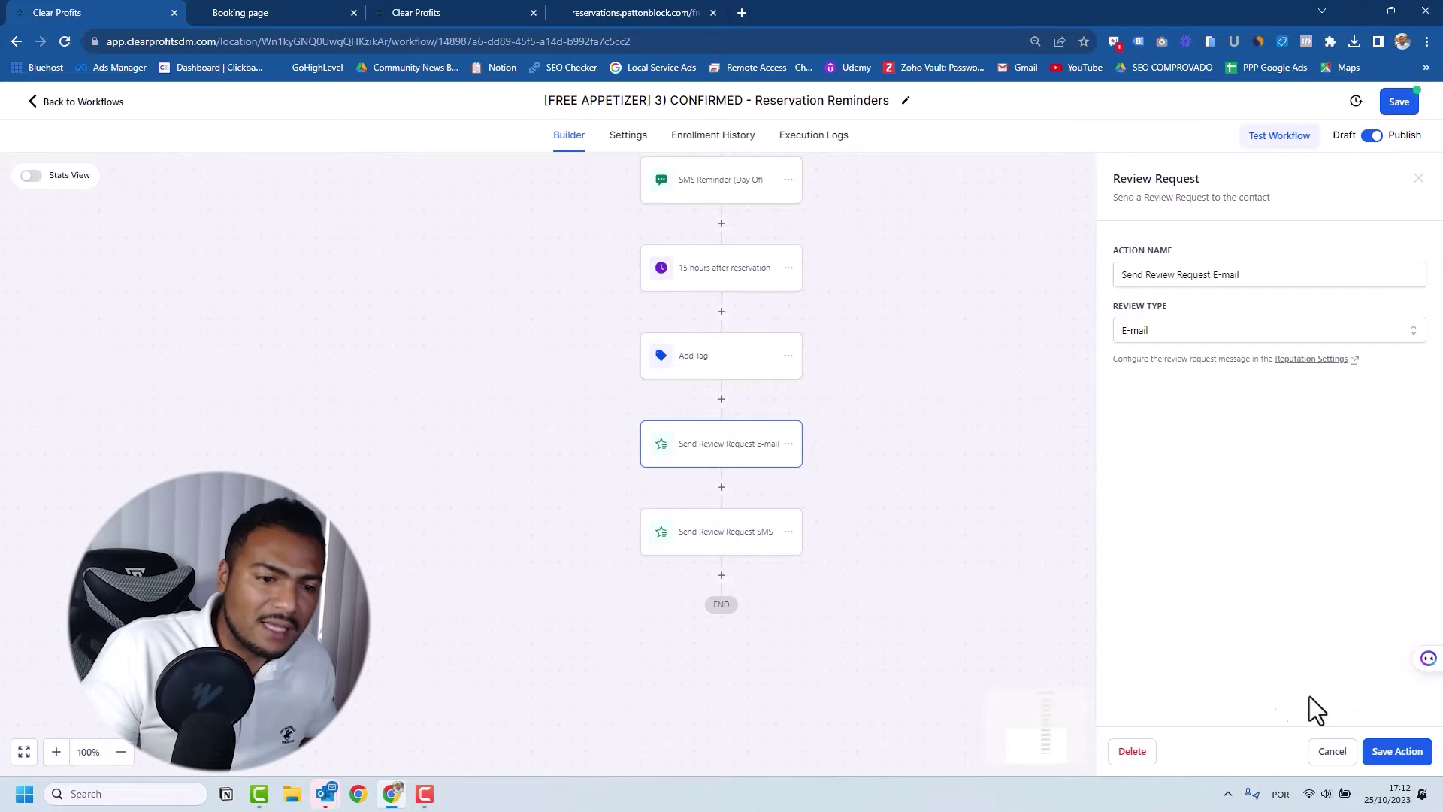
pyautogui.click(1399, 101)
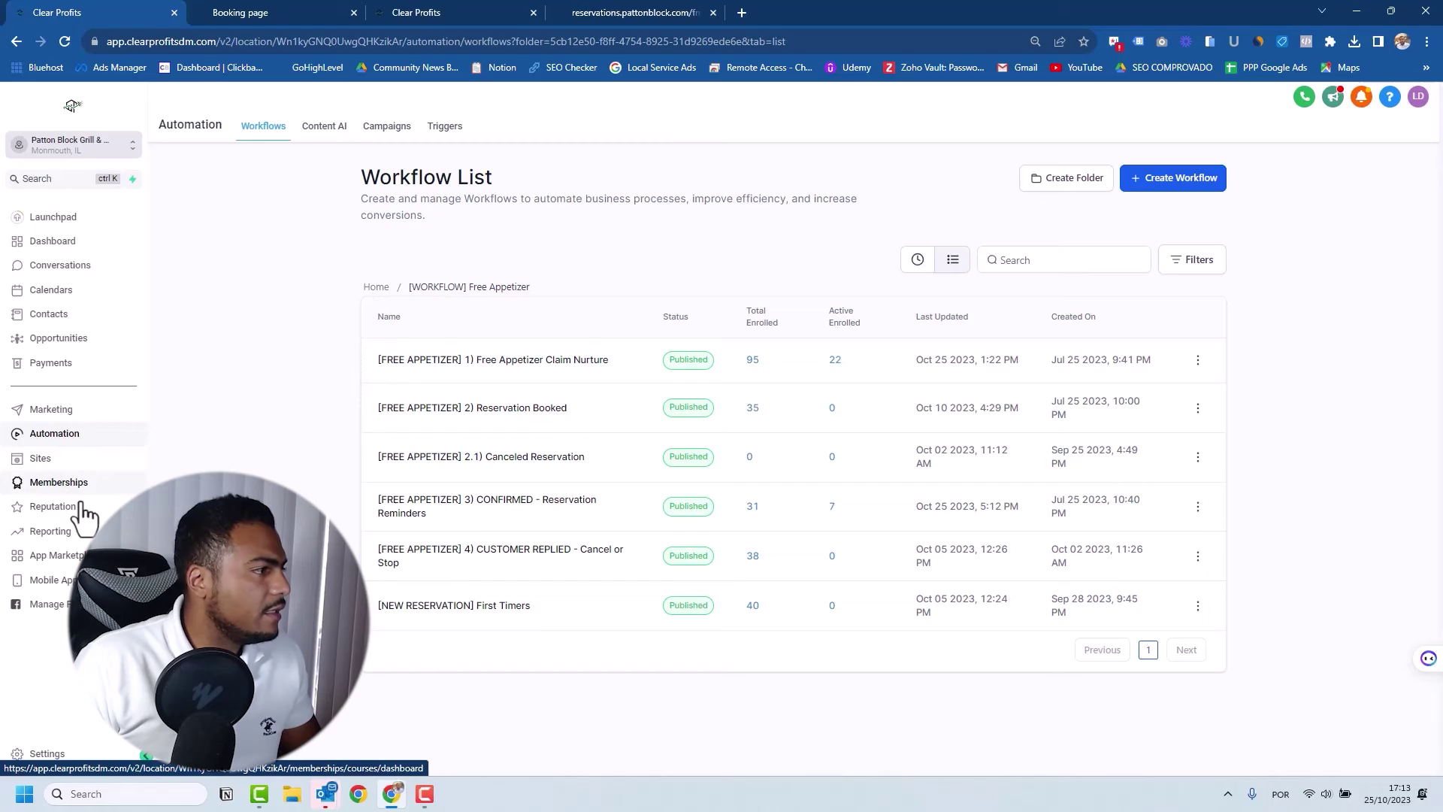
# - Open the Free Appetizer funnel from Sites and view its Stats page, currently showing no recorded stats
pyautogui.click(53, 459)
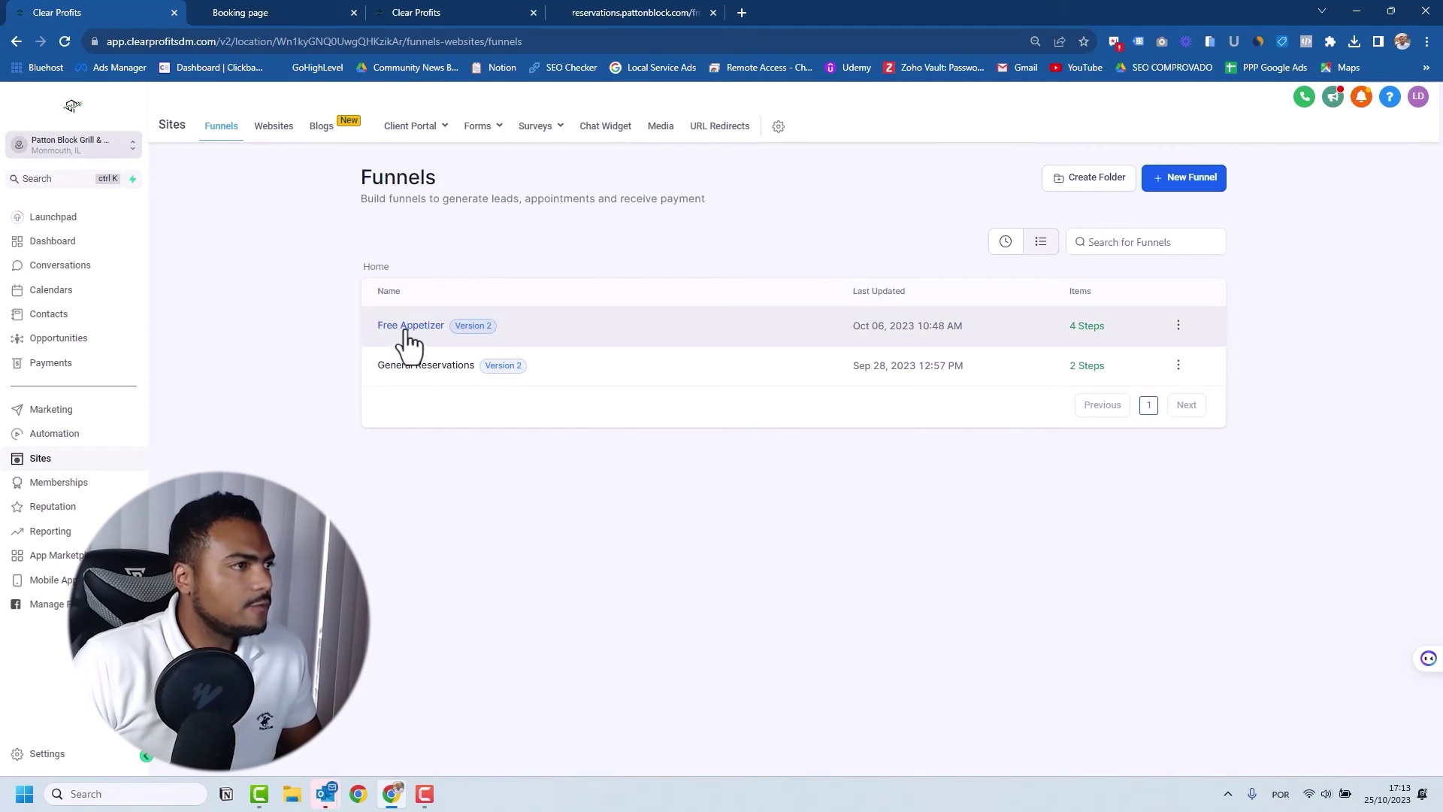
pyautogui.click(409, 327)
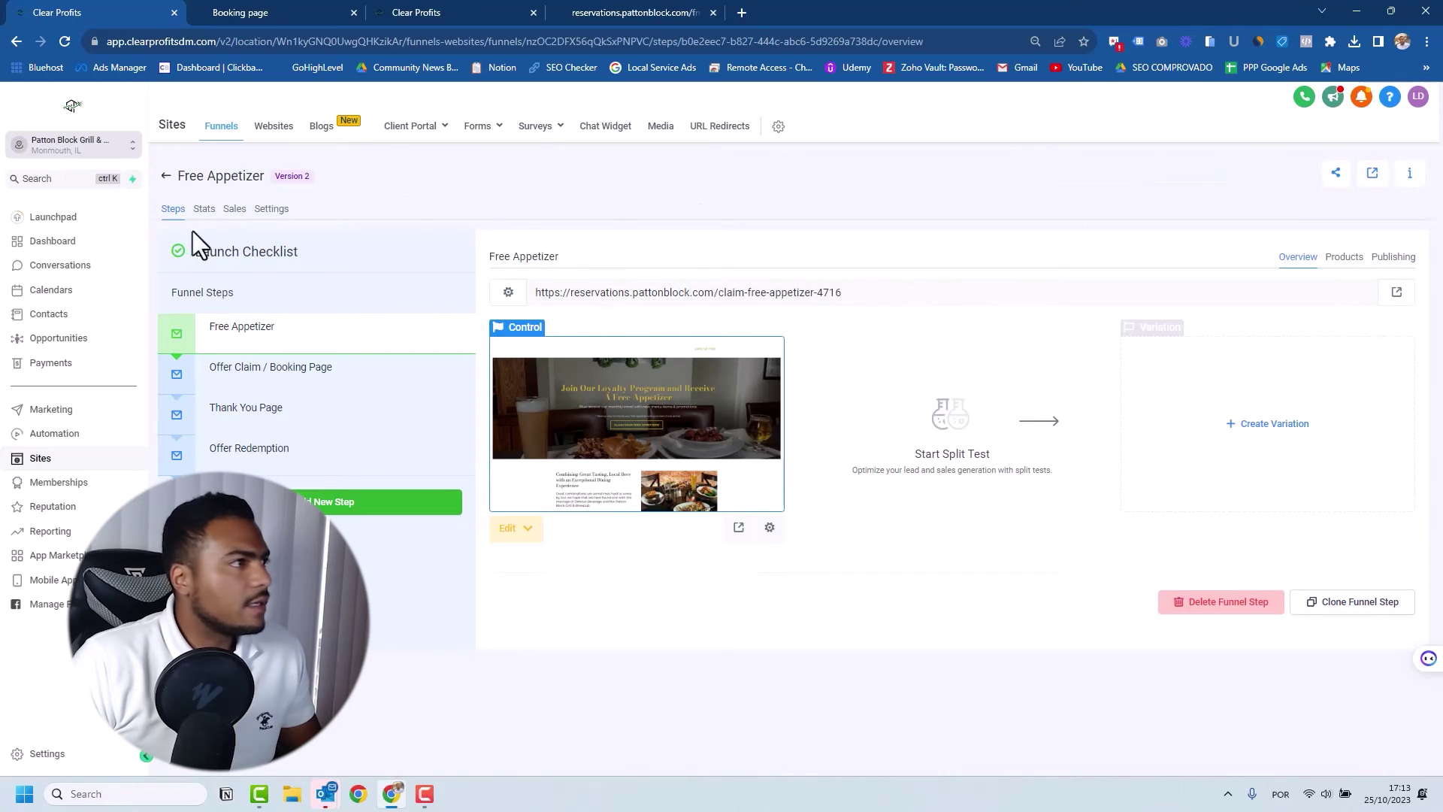
pyautogui.click(204, 209)
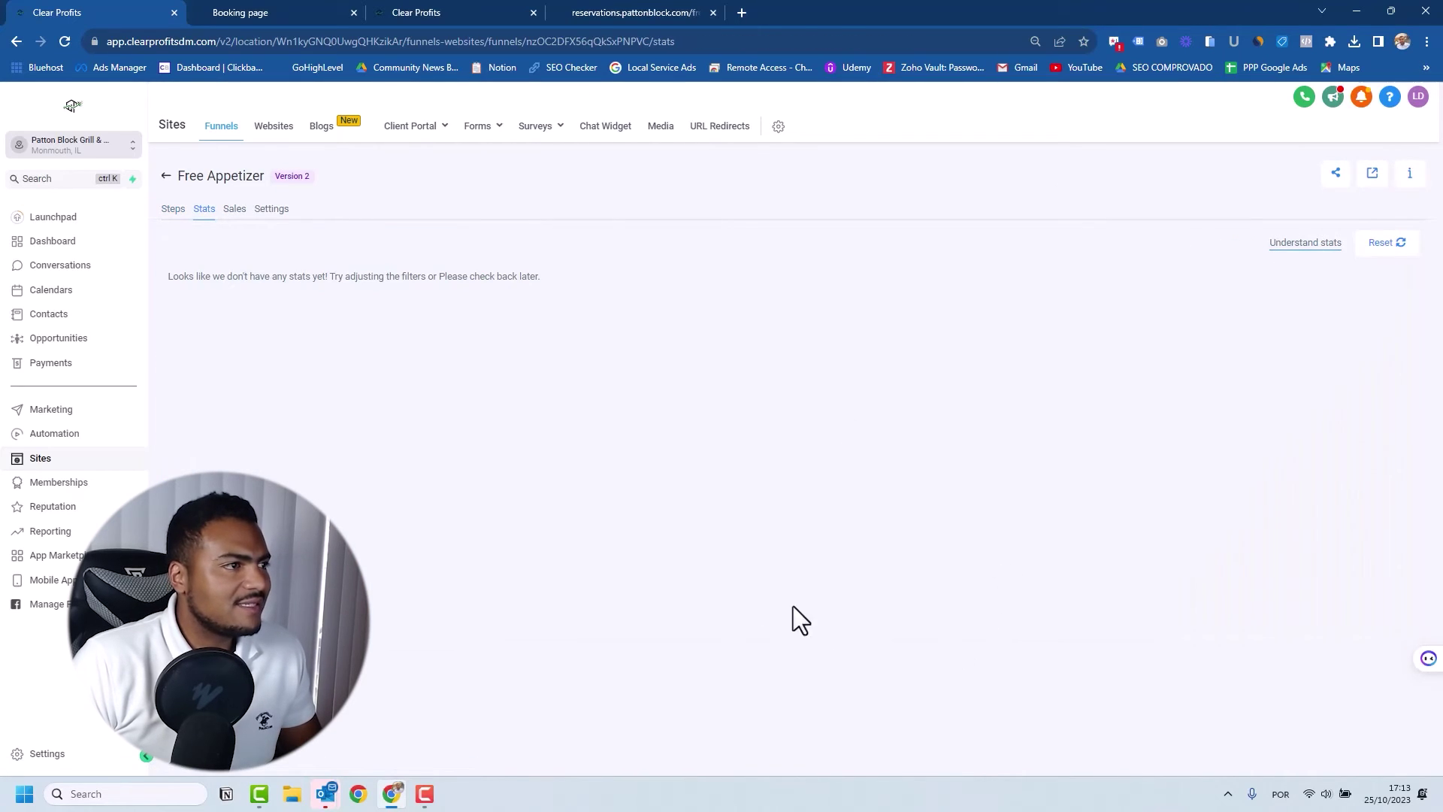